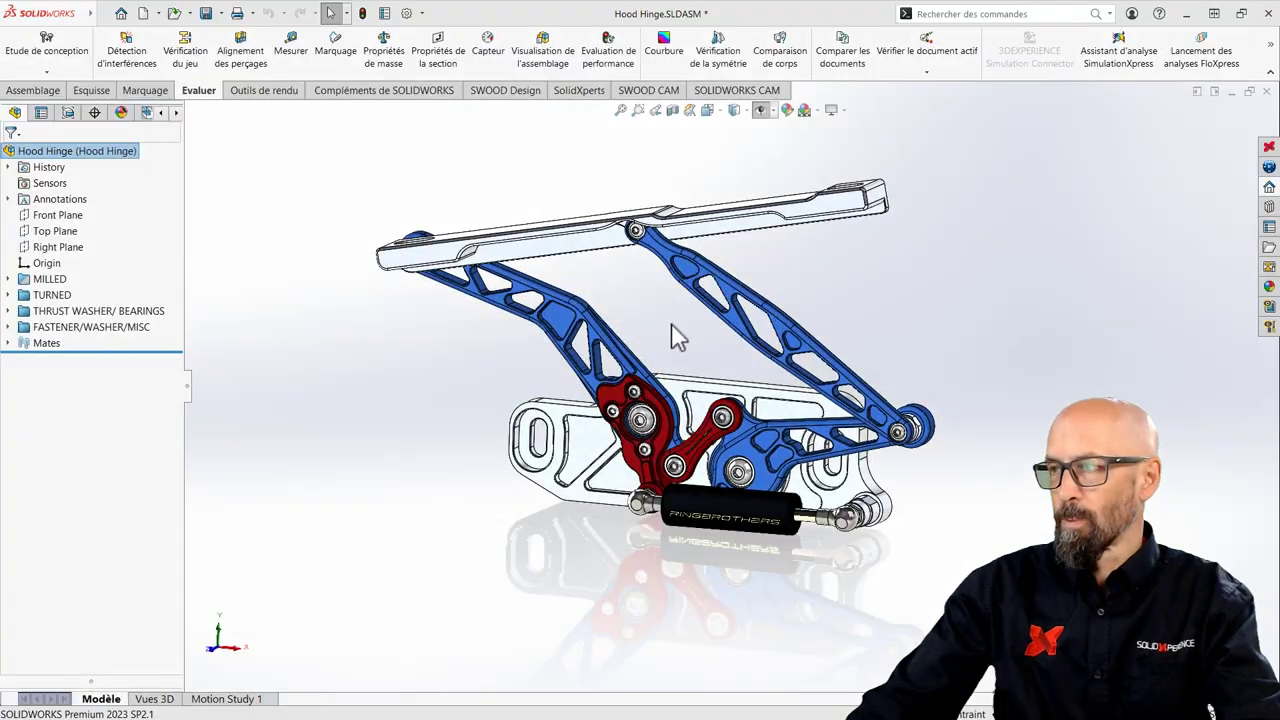
mouse_move(672, 337)
middle_mouse_down()
mouse_move(584, 341)
mouse_move(663, 323)
mouse_move(686, 286)
mouse_move(686, 323)
middle_mouse_up()
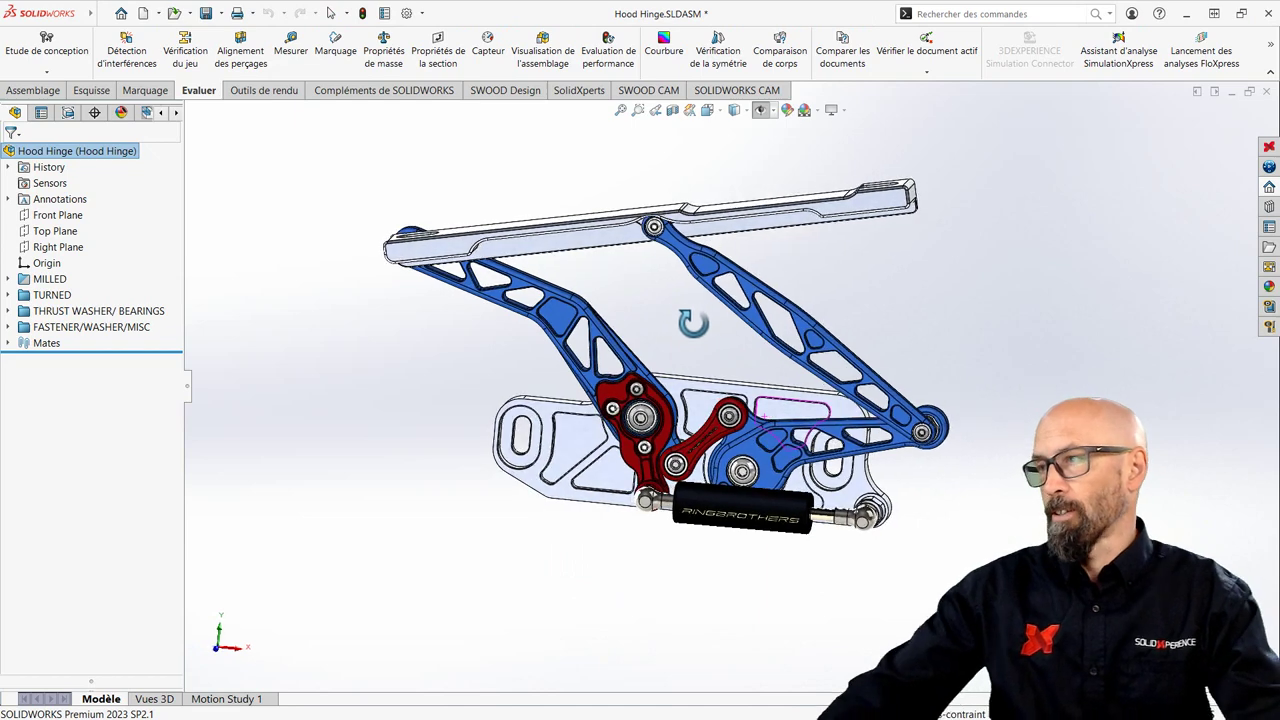
left_click(588, 432)
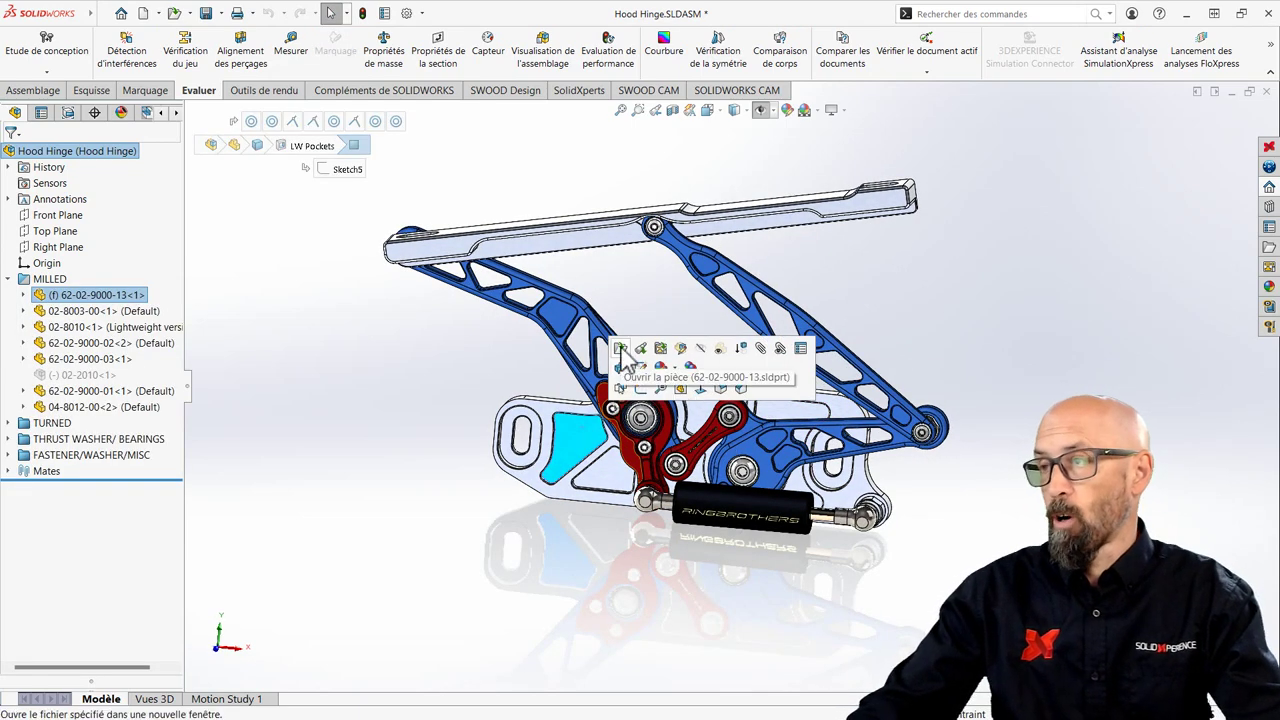
left_click(621, 350)
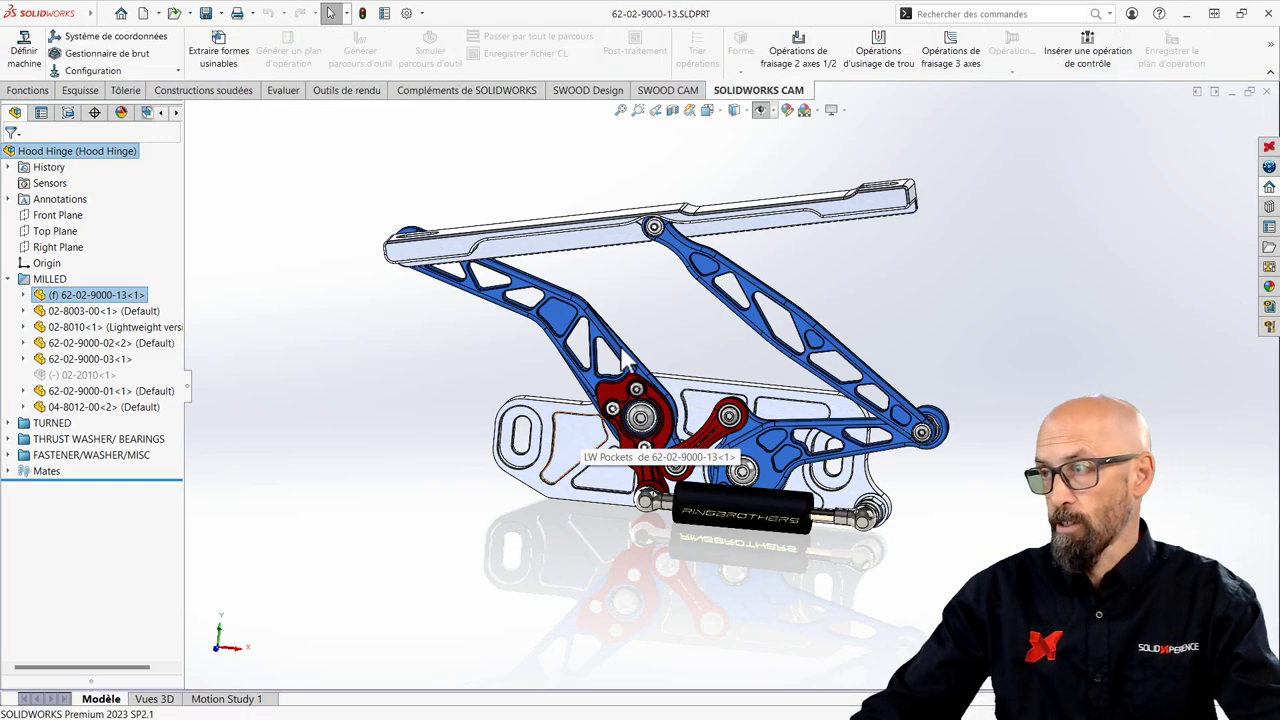
scroll(804, 300, "down", 2)
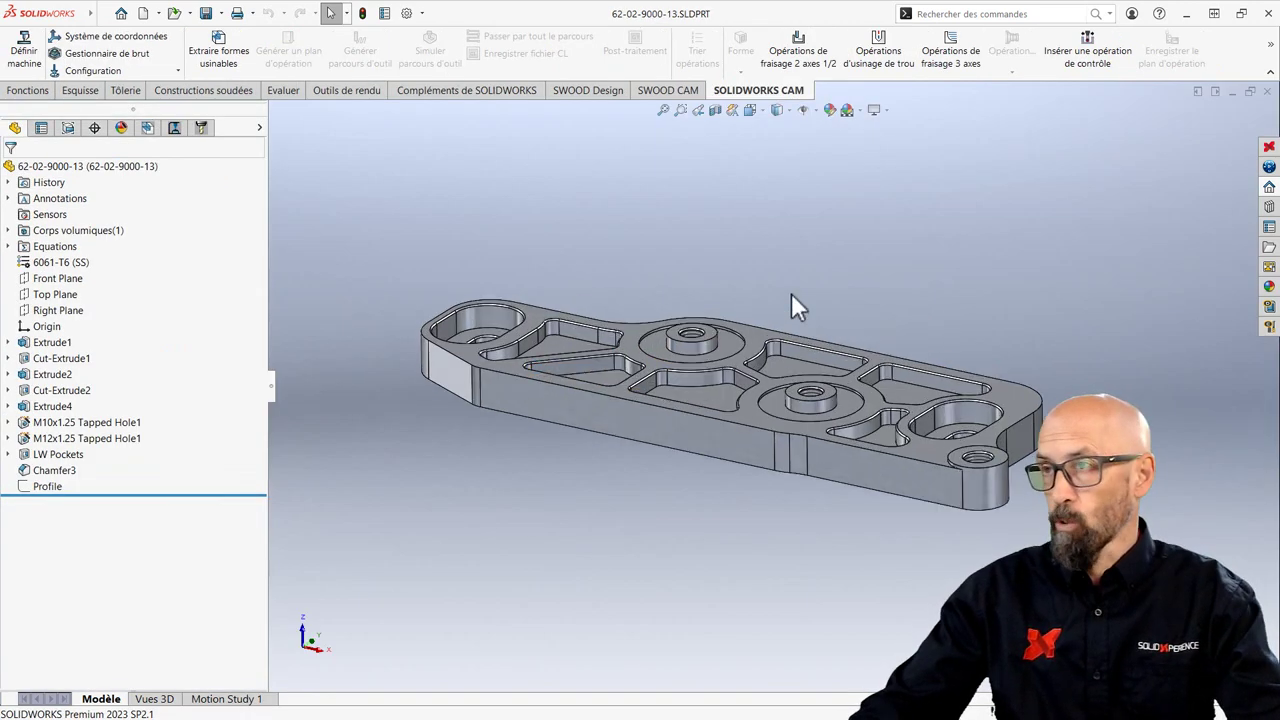
mouse_move(786, 296)
middle_mouse_down()
mouse_move(766, 246)
mouse_move(791, 290)
middle_mouse_up()
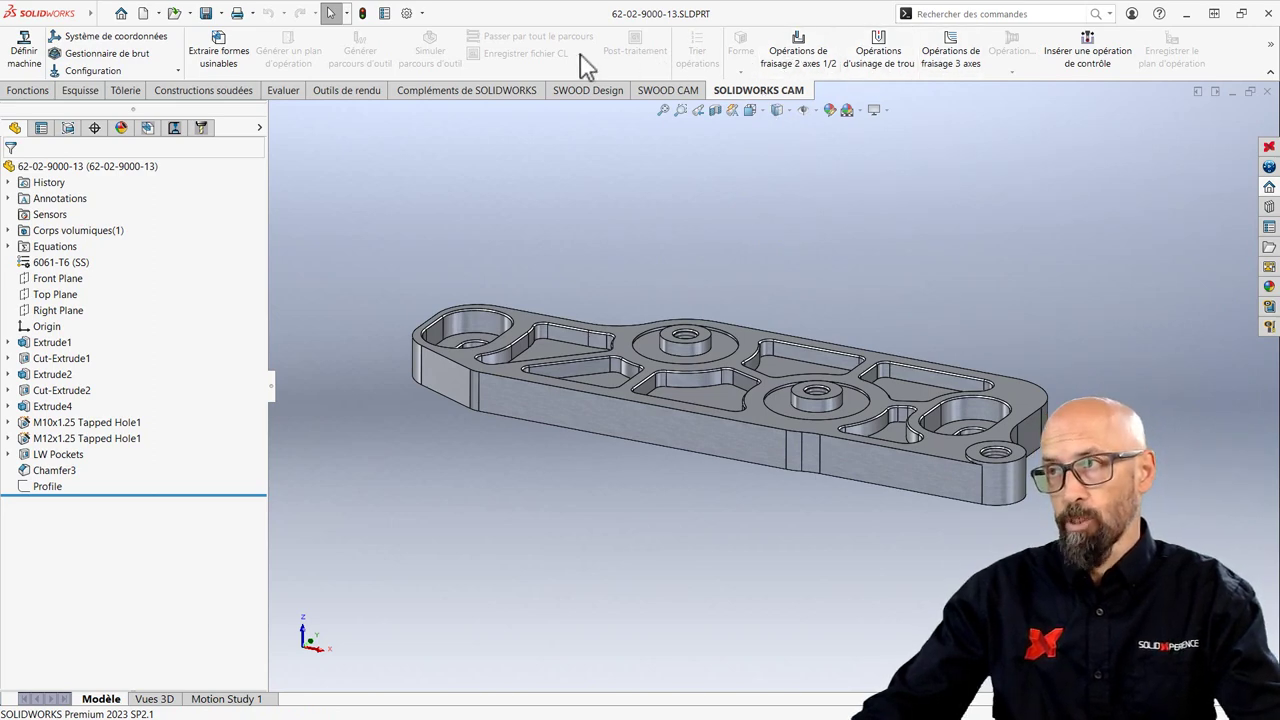
- Check that SOLIDWORKS CAM 2023 is enabled in the add-ins, then show the CAM NC Manager tree
left_click(423, 14)
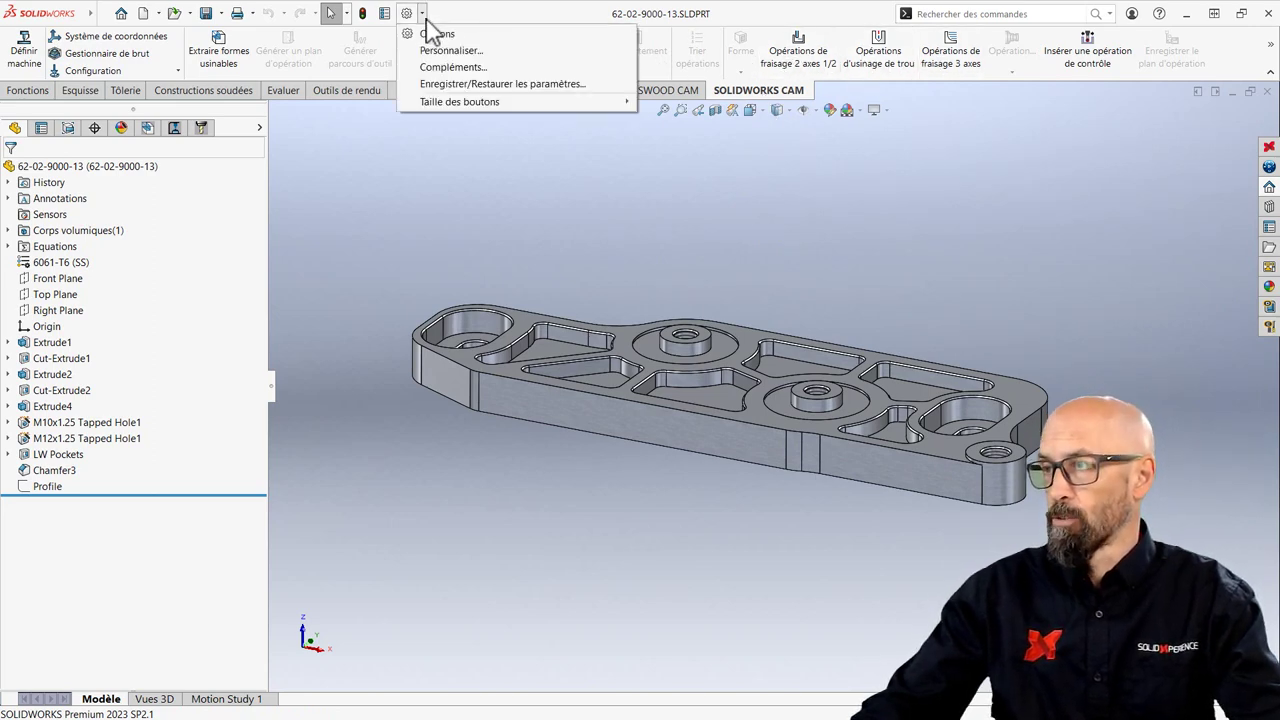
left_click(453, 67)
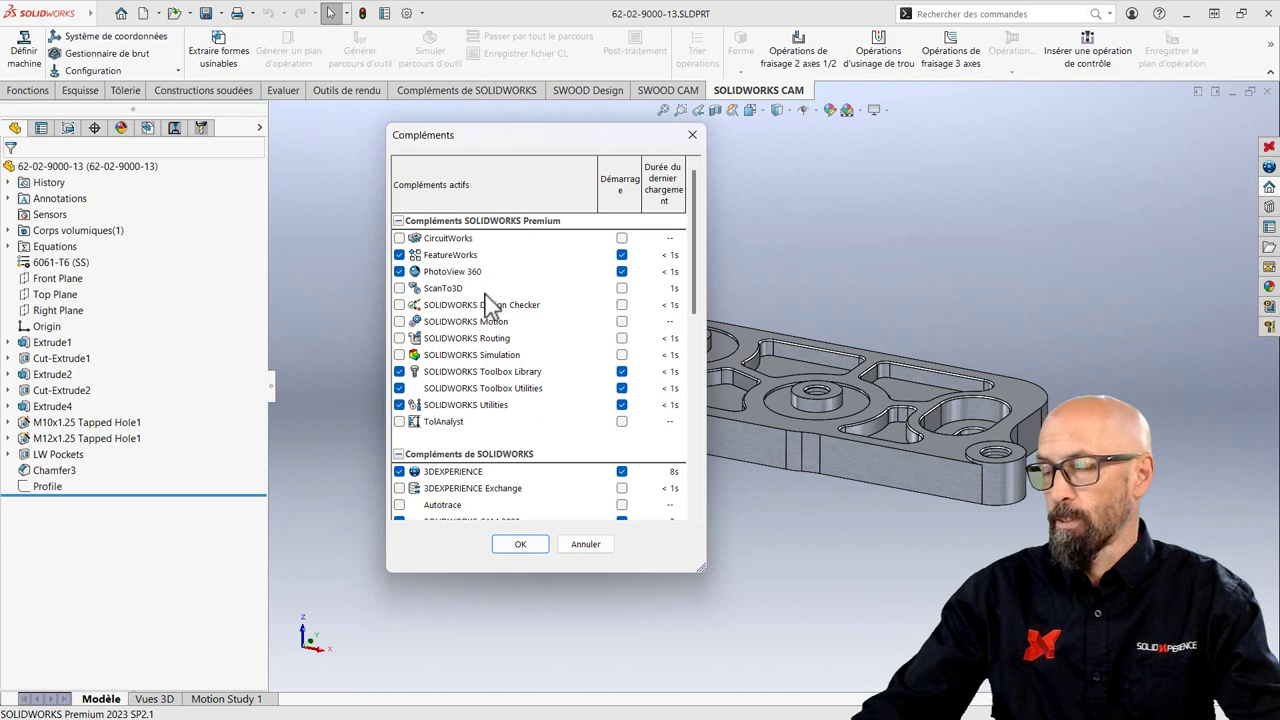
scroll(480, 380, "down", 3)
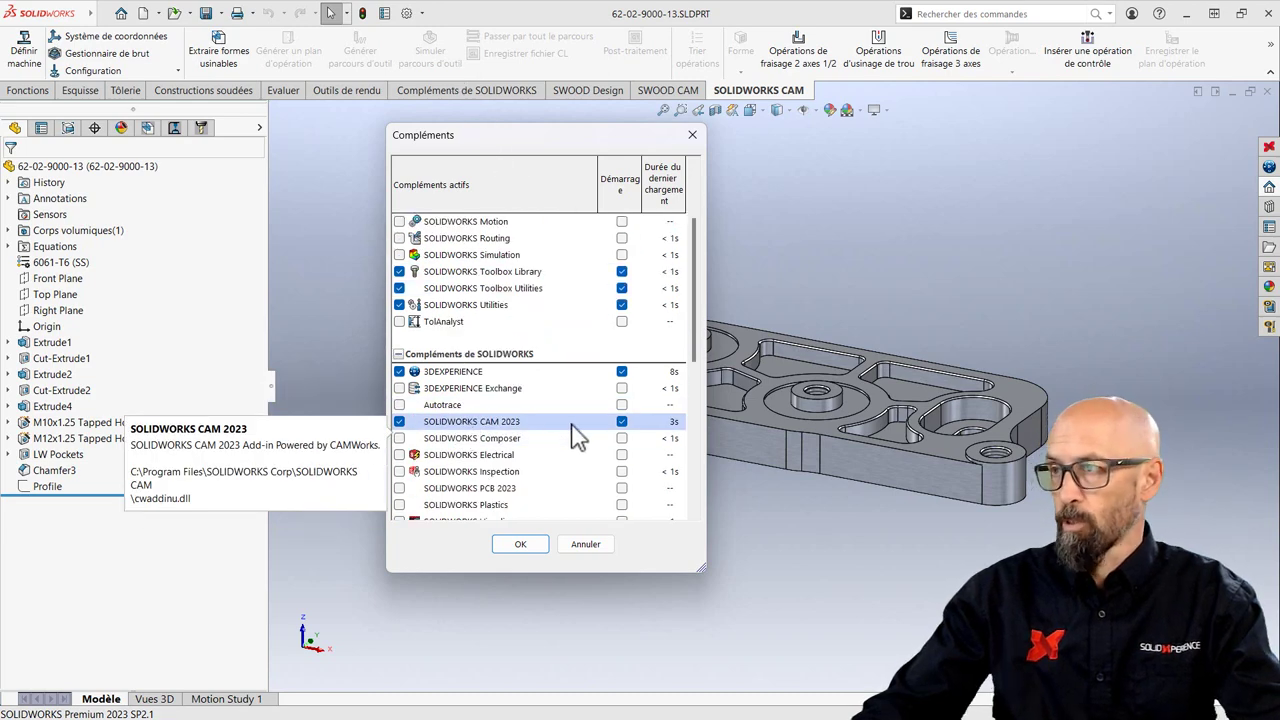
left_click(586, 543)
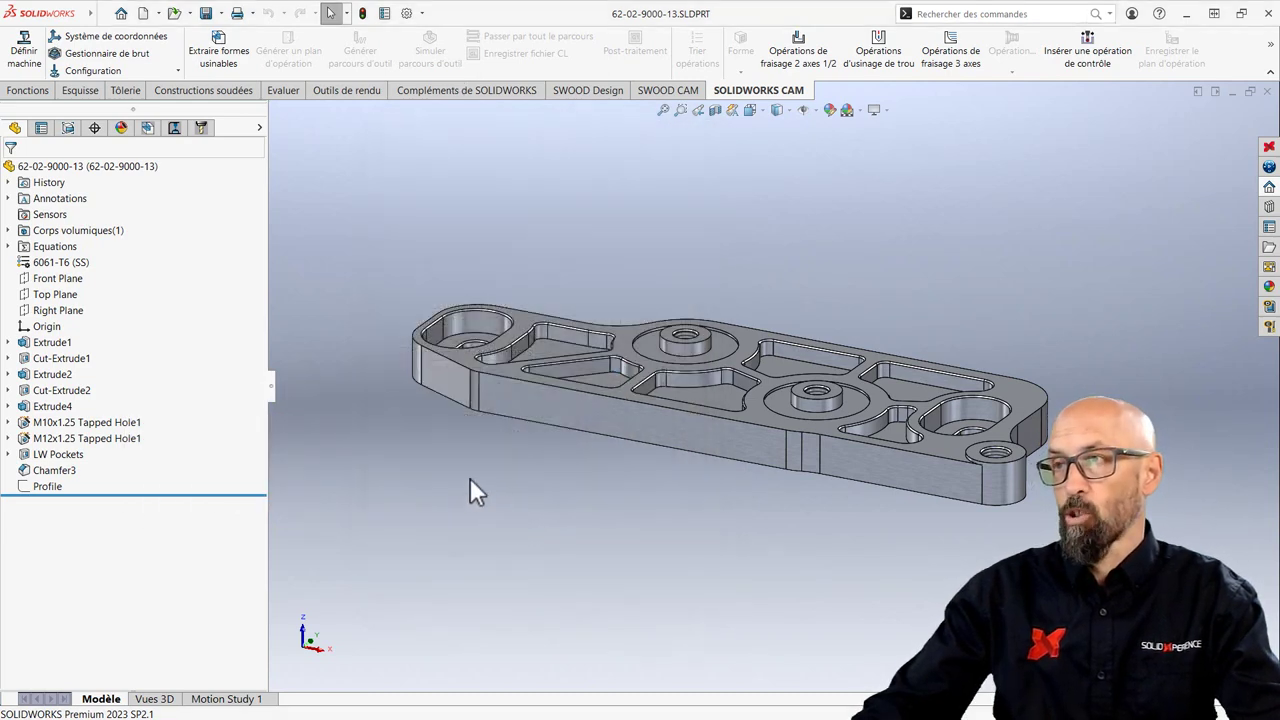
left_click(148, 128)
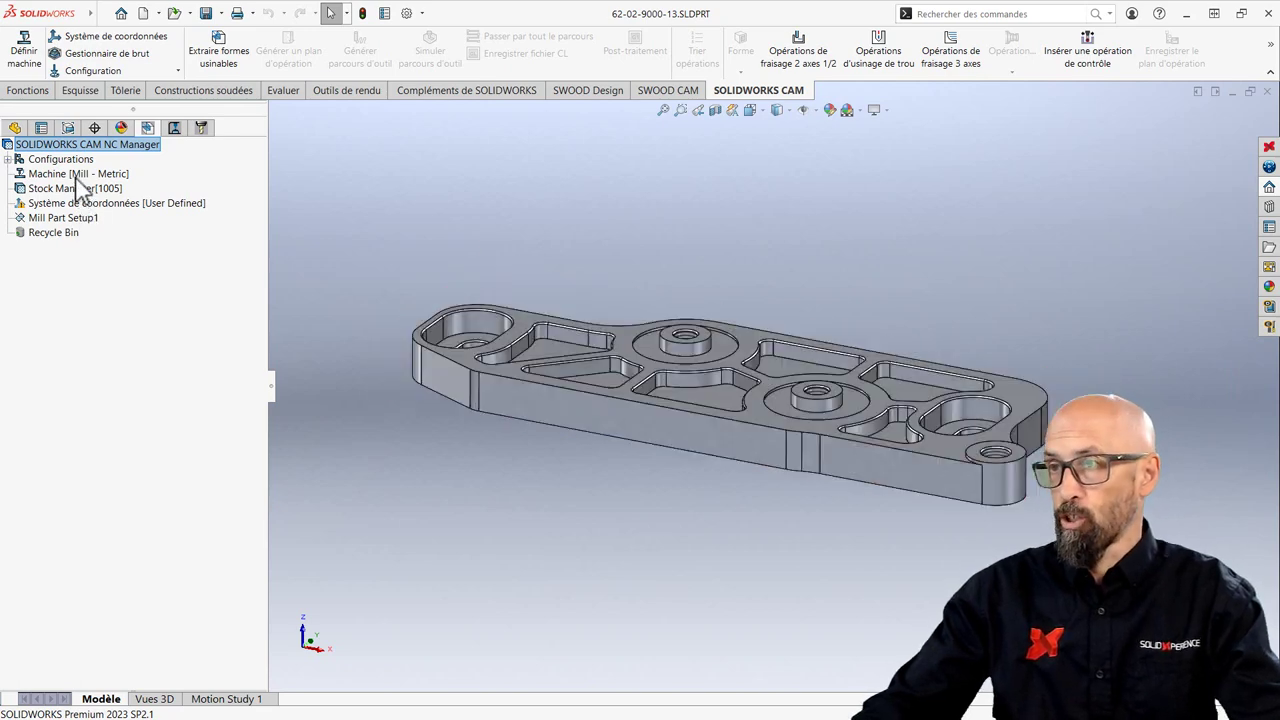
- Edit the machine definition to use Mill - Metric with Tool Crib 2 (Metric)
left_click(80, 175)
right_click(85, 178)
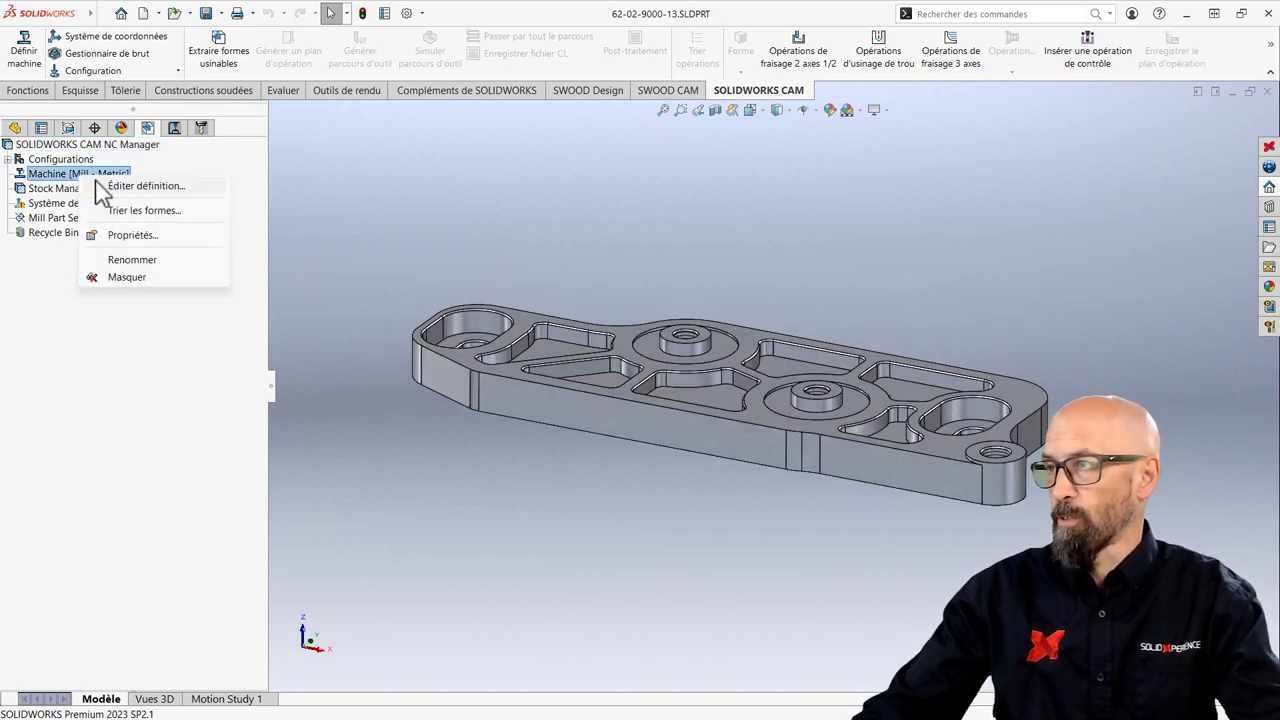
left_click(112, 186)
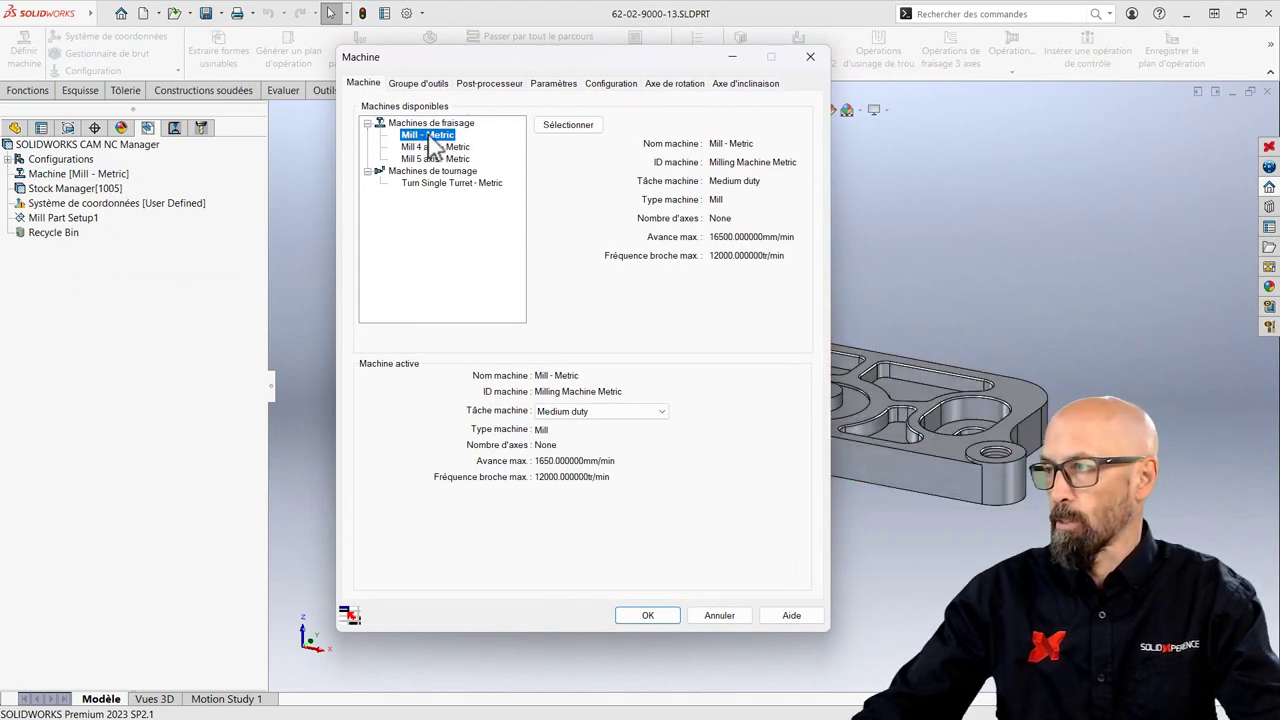
left_click(563, 128)
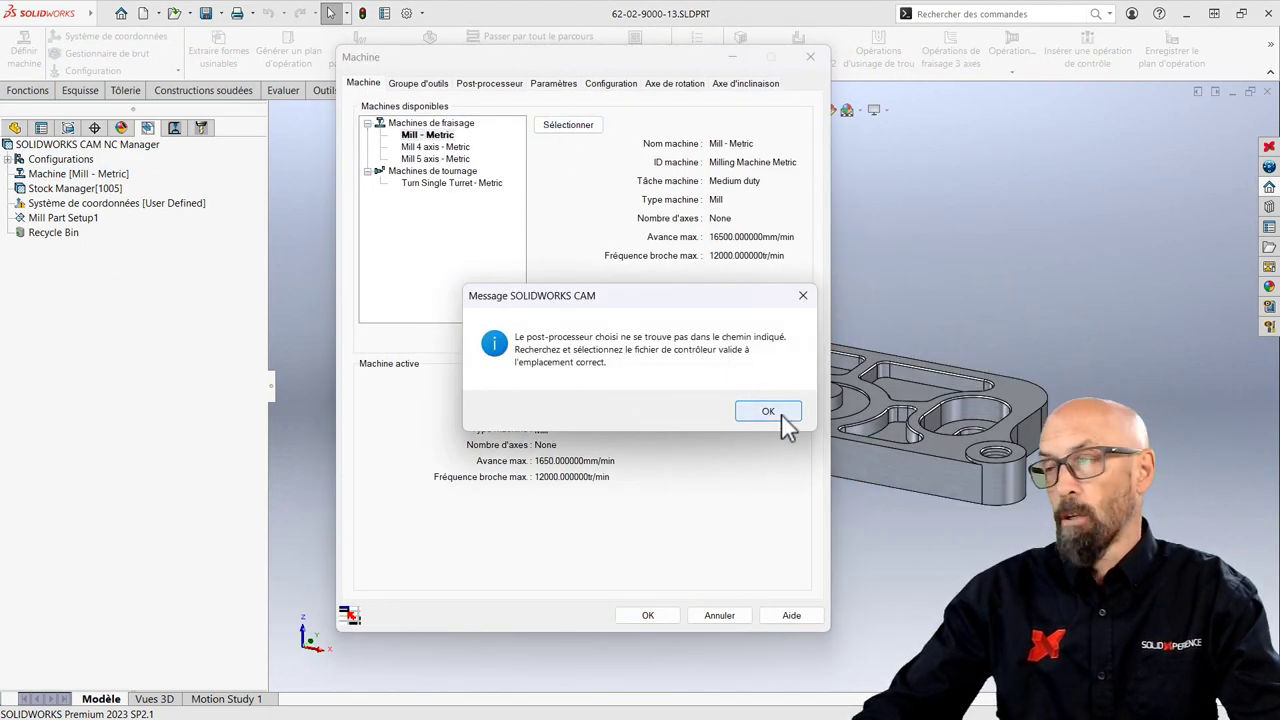
left_click(768, 412)
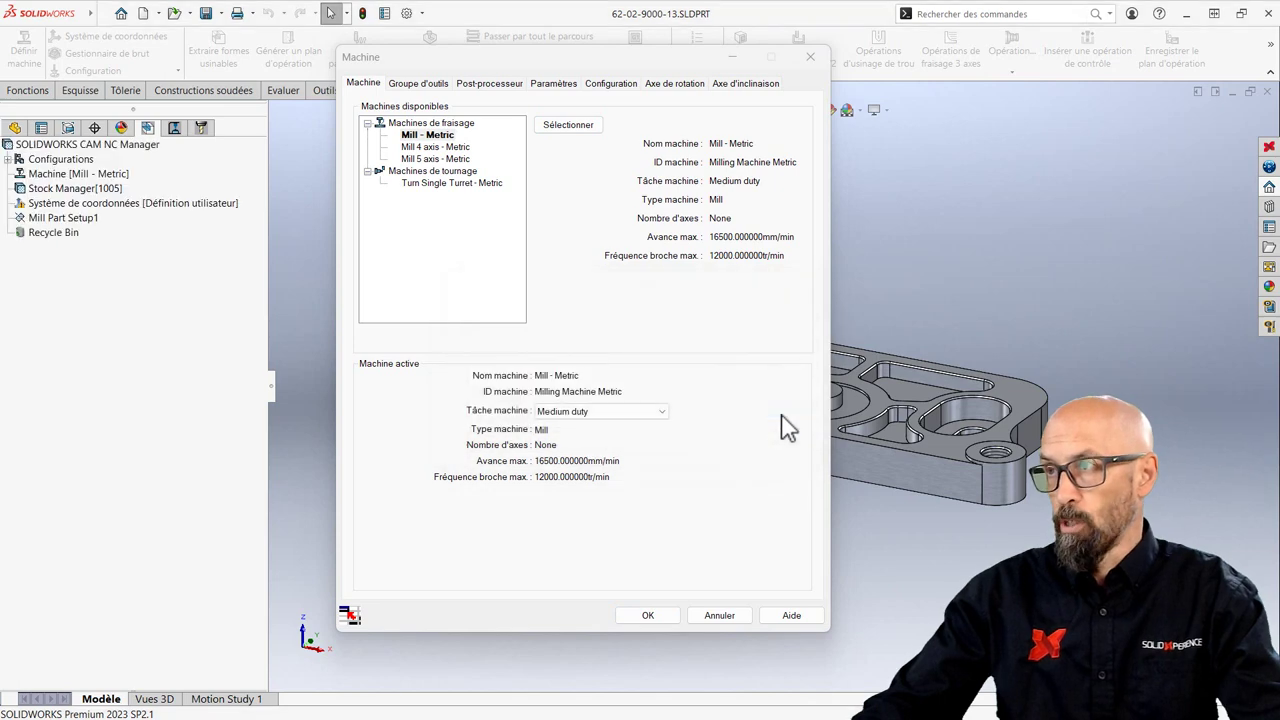
left_click(444, 87)
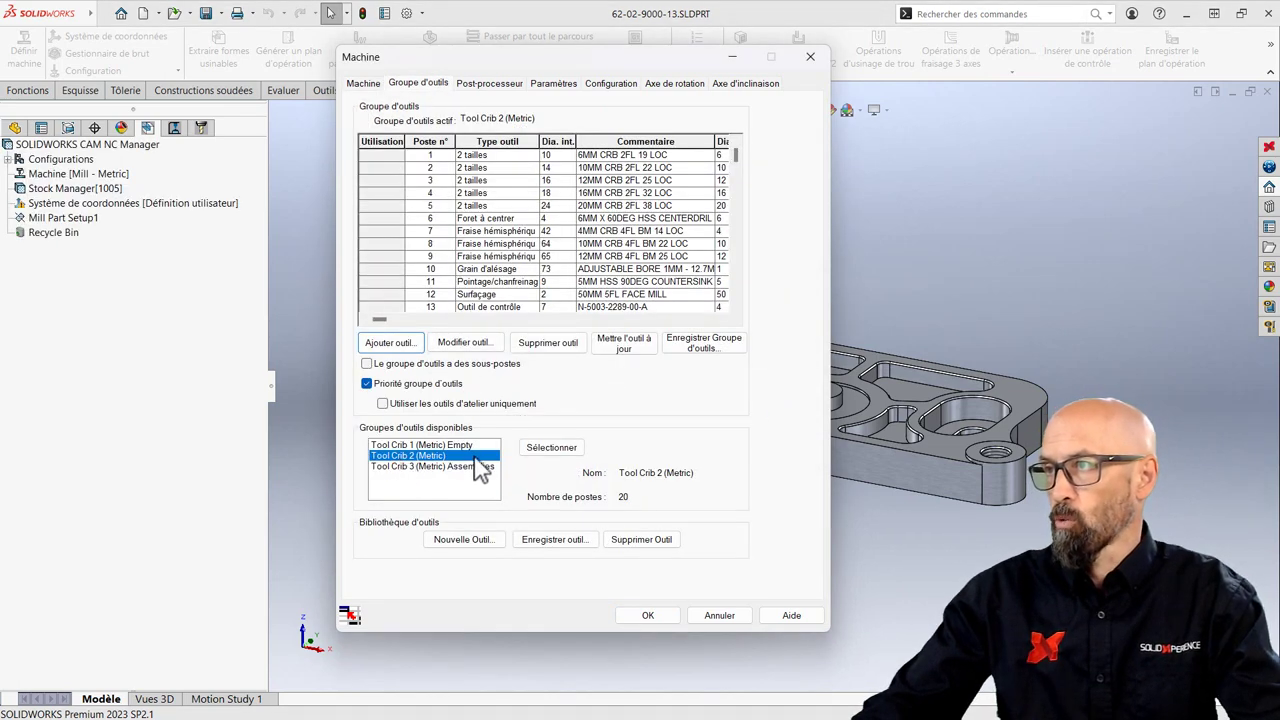
left_click(551, 447)
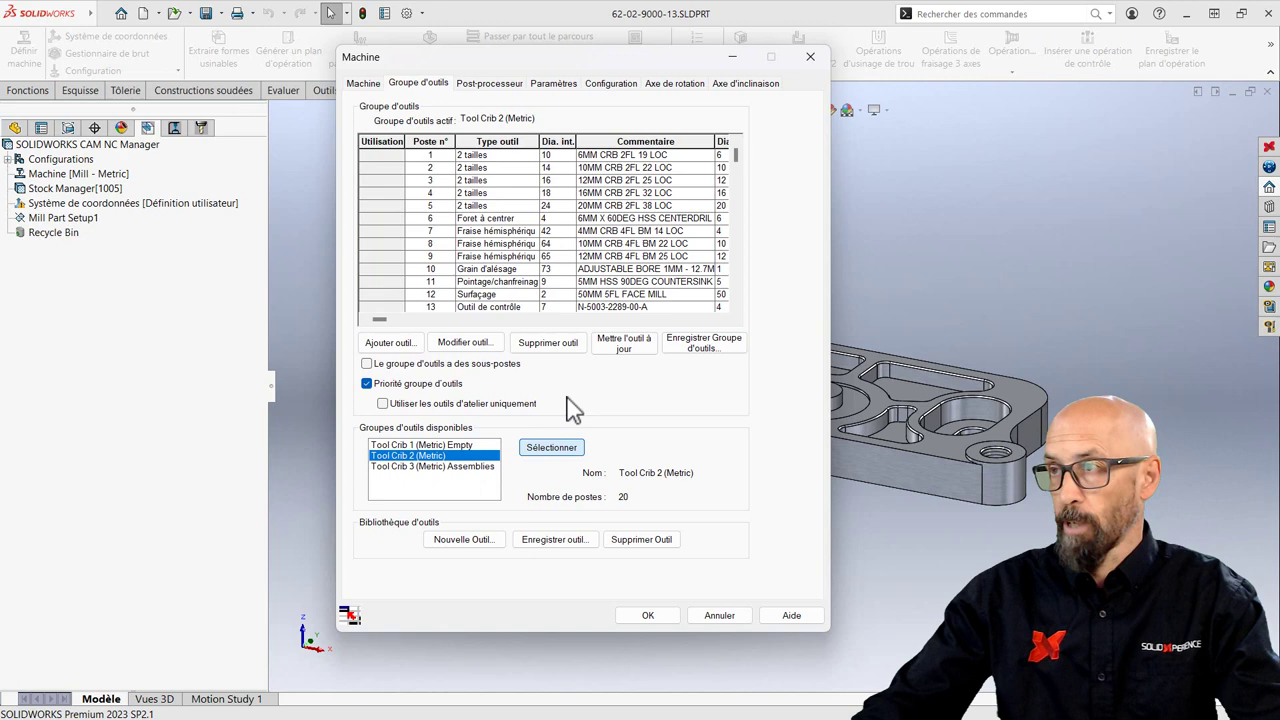
- Select FANUC10M as the active post-processor and confirm the machine settings
left_click(500, 84)
scroll(432, 190, "down", 1)
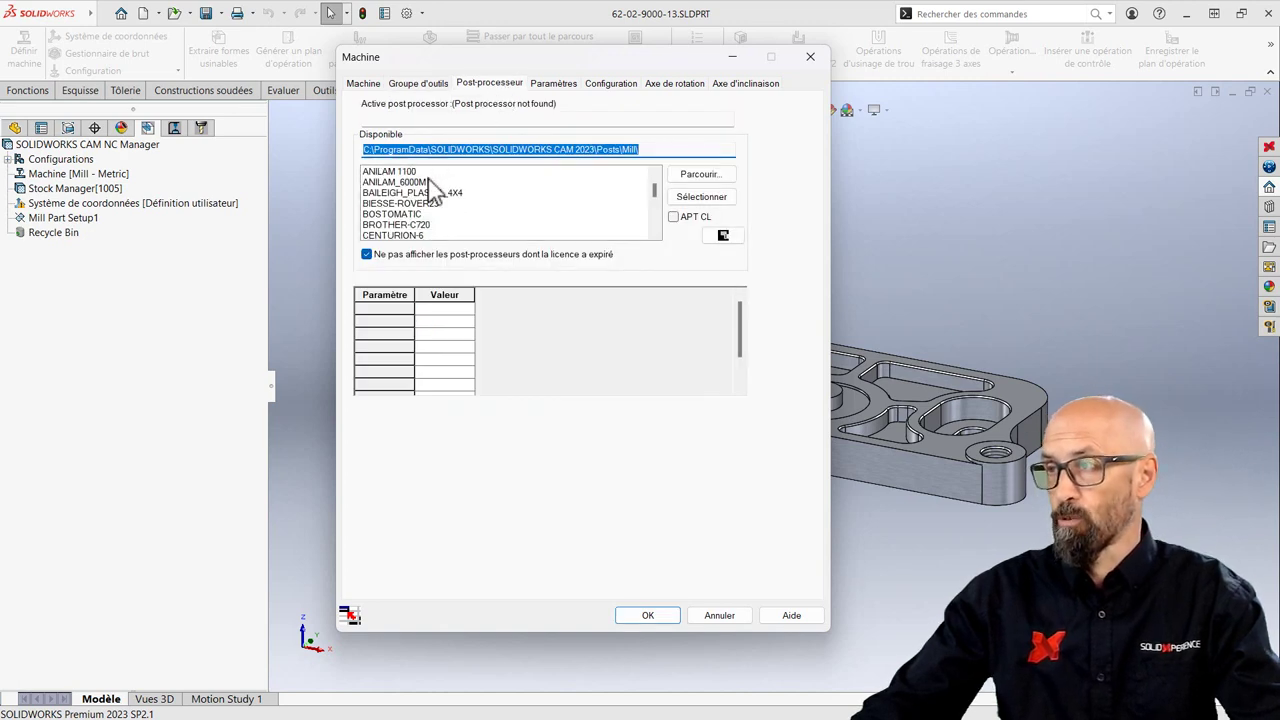
scroll(432, 190, "down", 2)
scroll(432, 190, "down", 2)
left_click(388, 183)
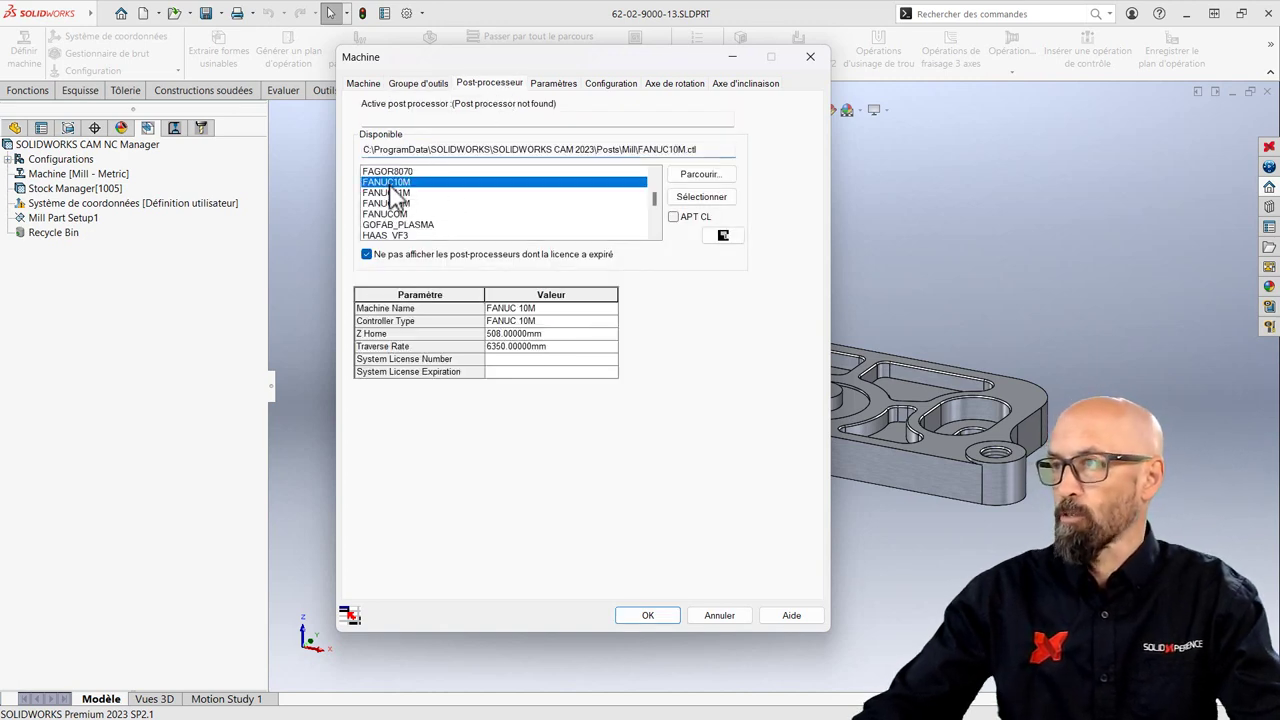
left_click(700, 200)
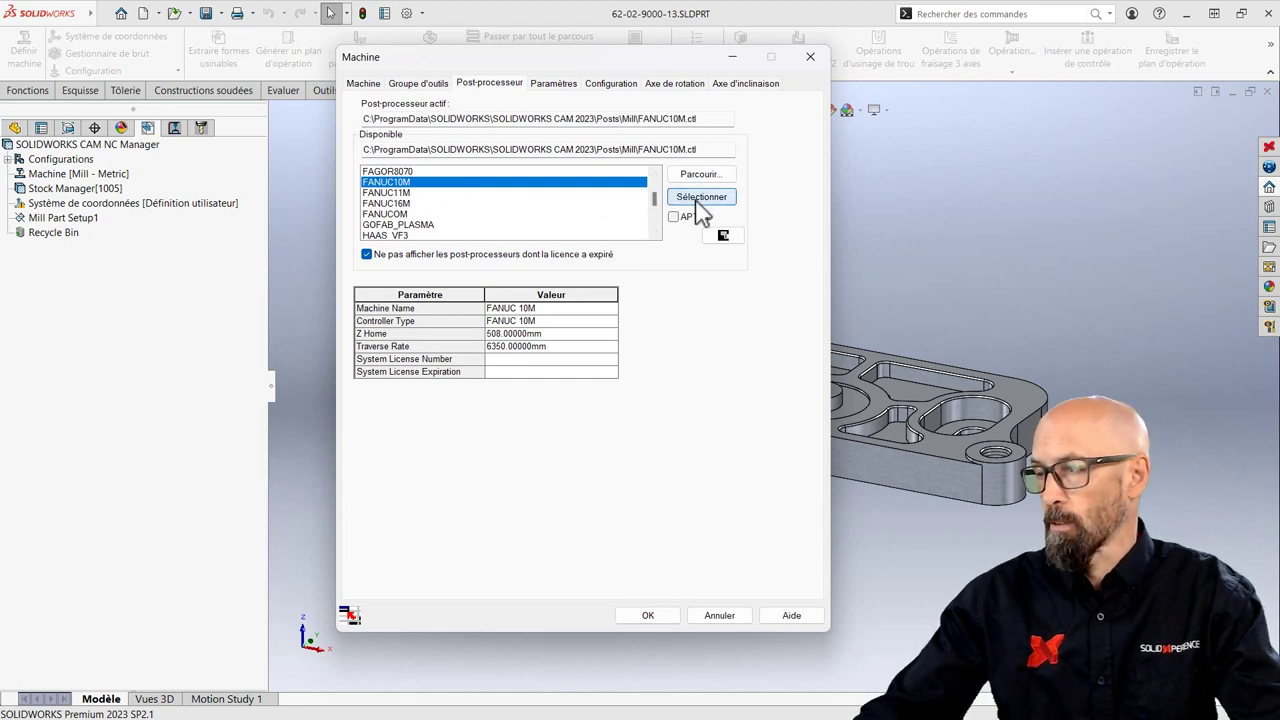
left_click(648, 615)
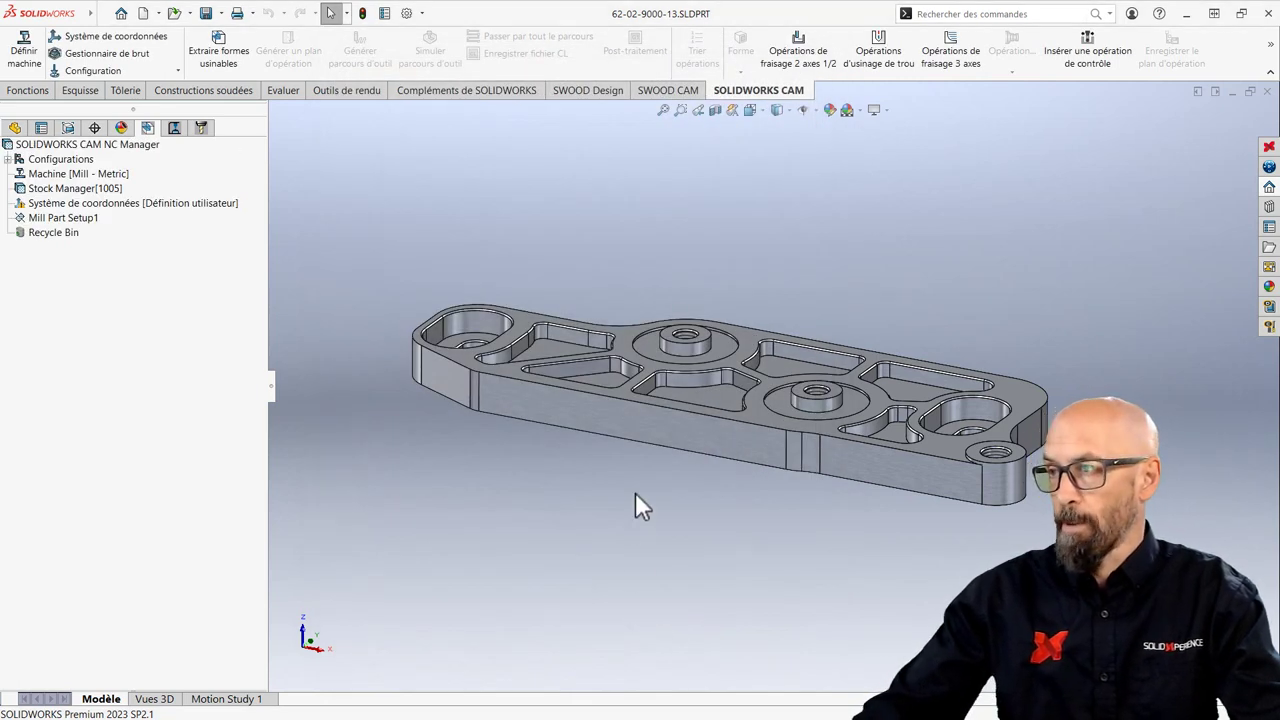
- Edit the Stock Manager and apply 3mm stock offsets in X and Y
middle_click_drag(628, 498, 623, 478)
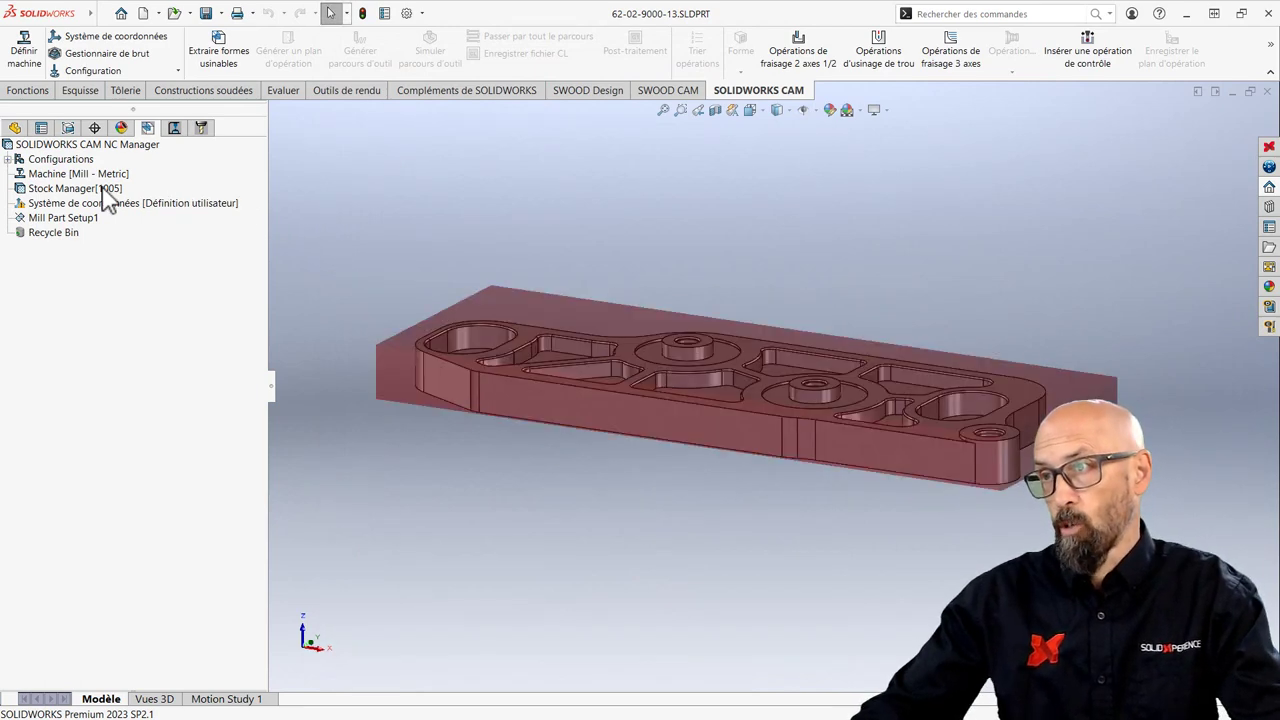
left_click(101, 188)
right_click(103, 188)
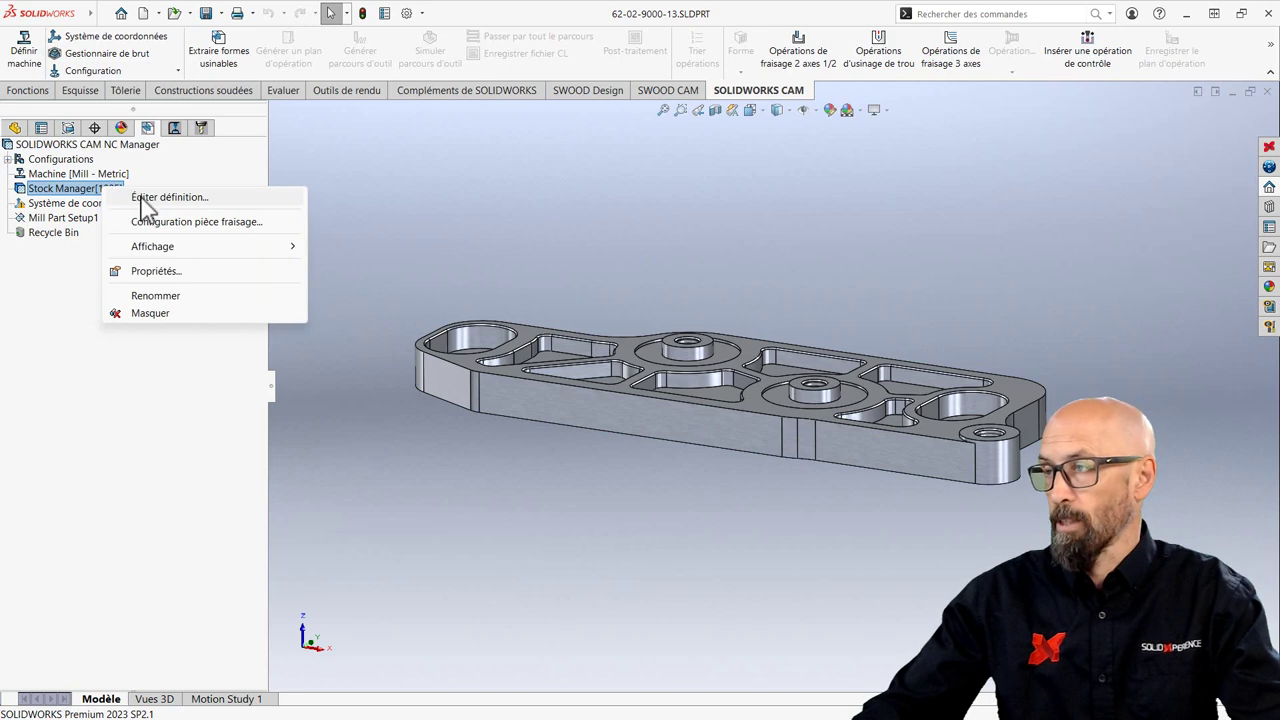
left_click(160, 197)
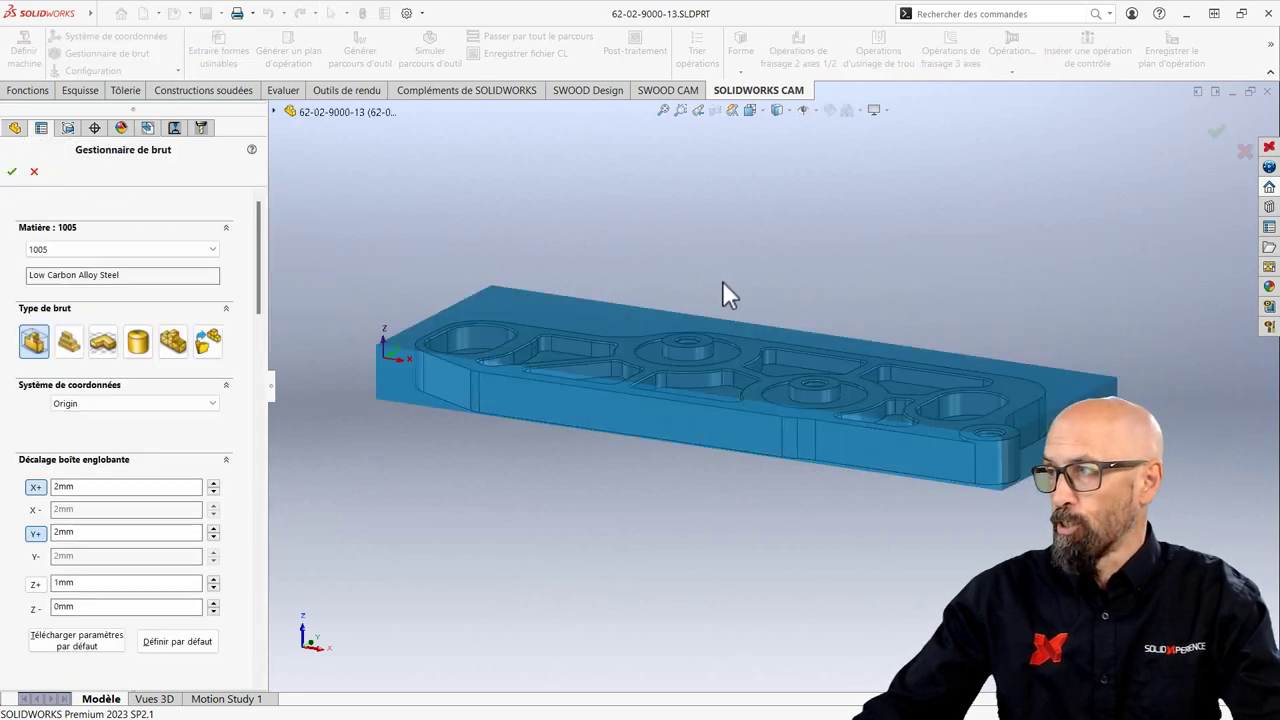
middle_click_drag(722, 284, 767, 227)
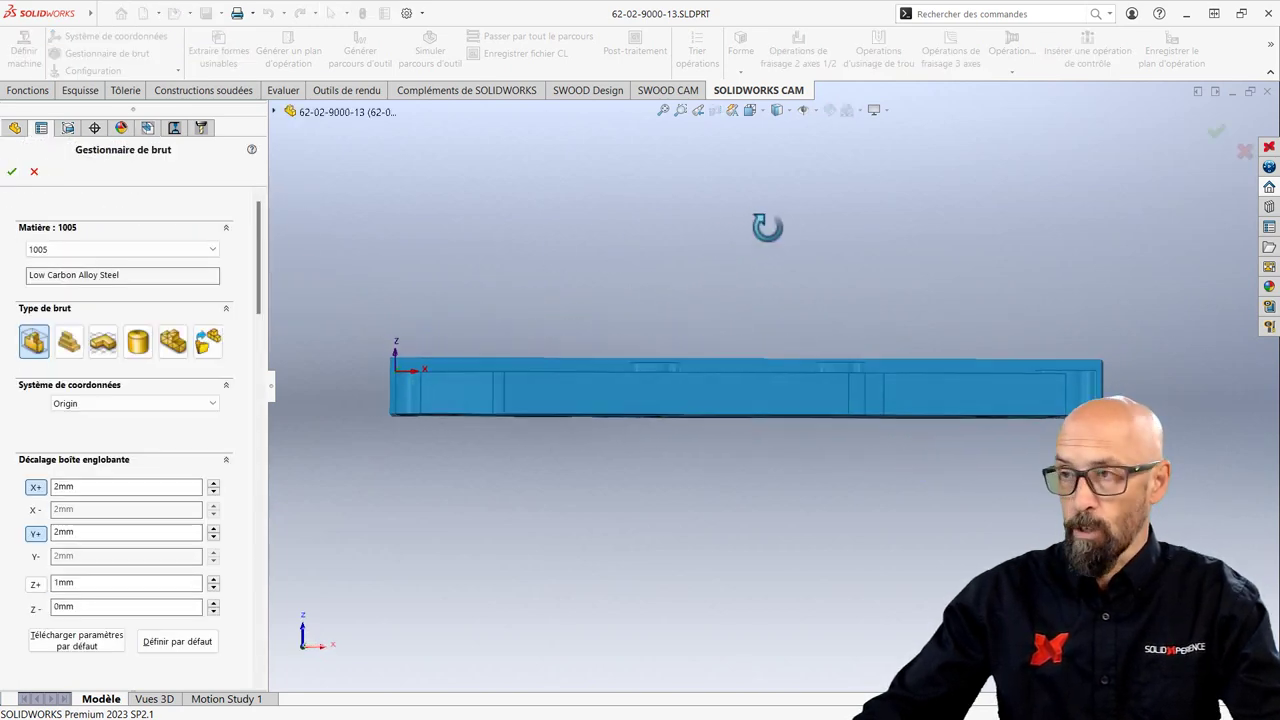
scroll(660, 364, "down", 4)
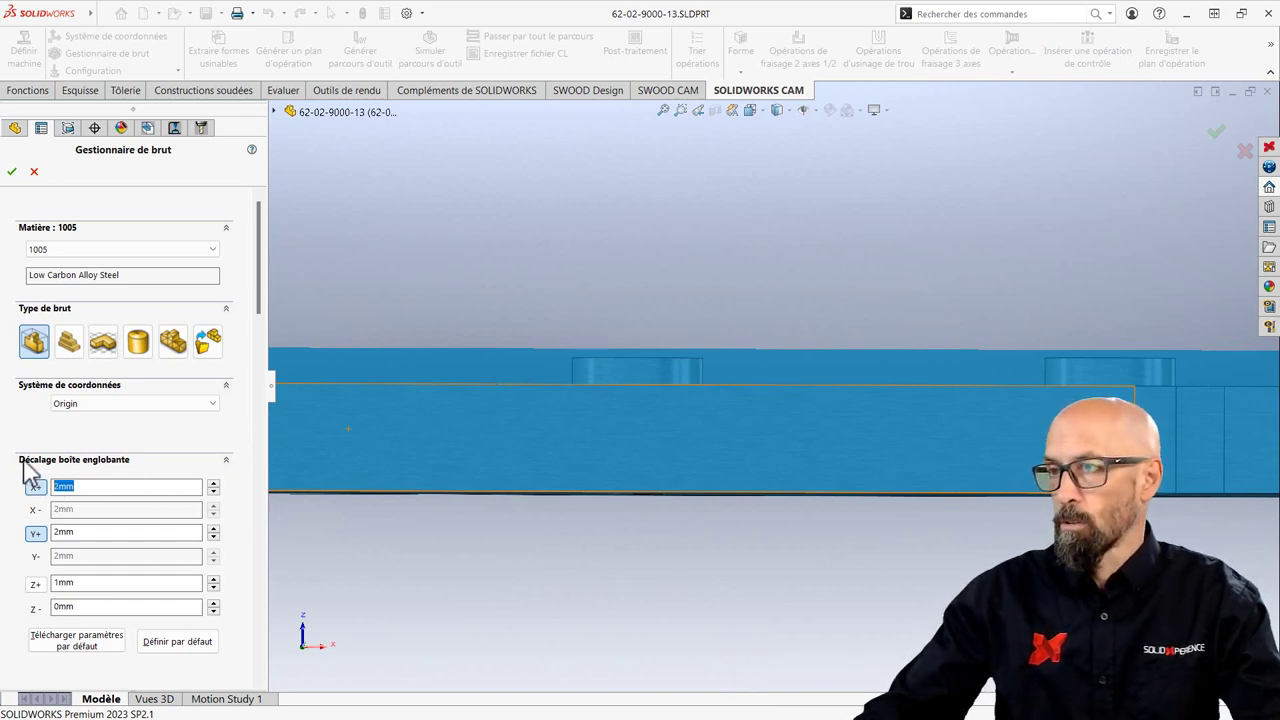
type("3")
left_click(35, 488)
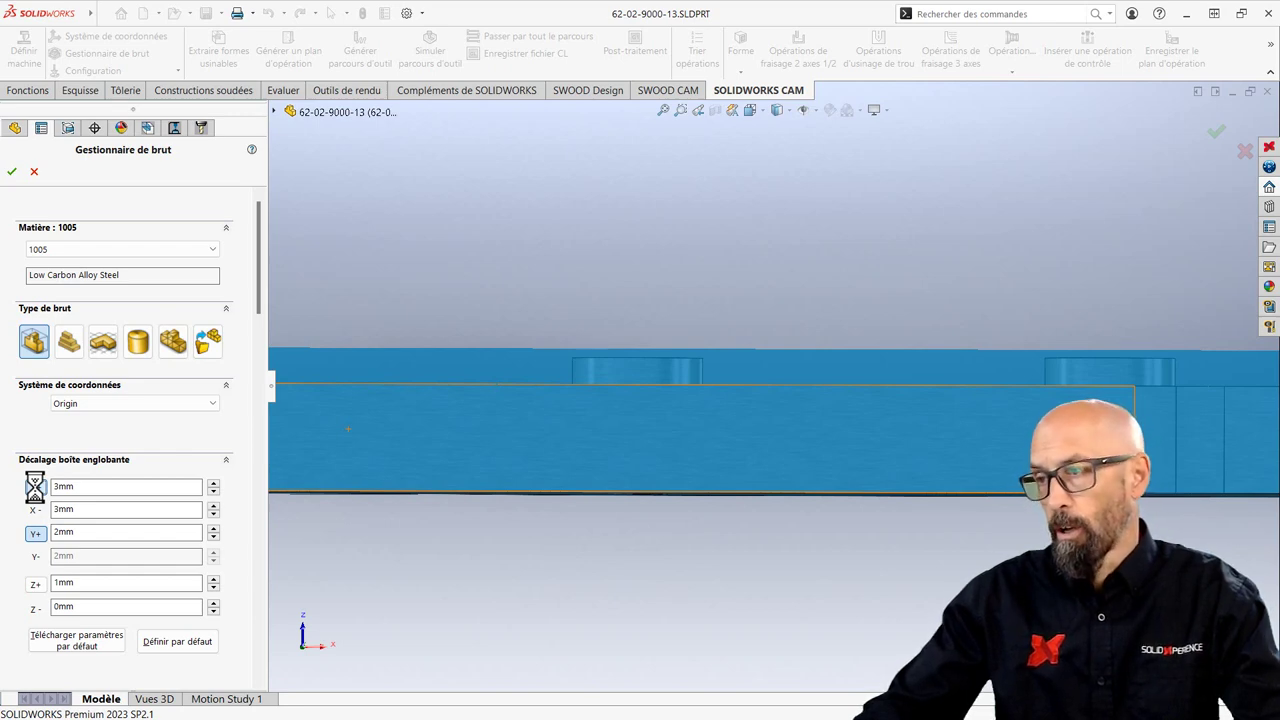
key("f")
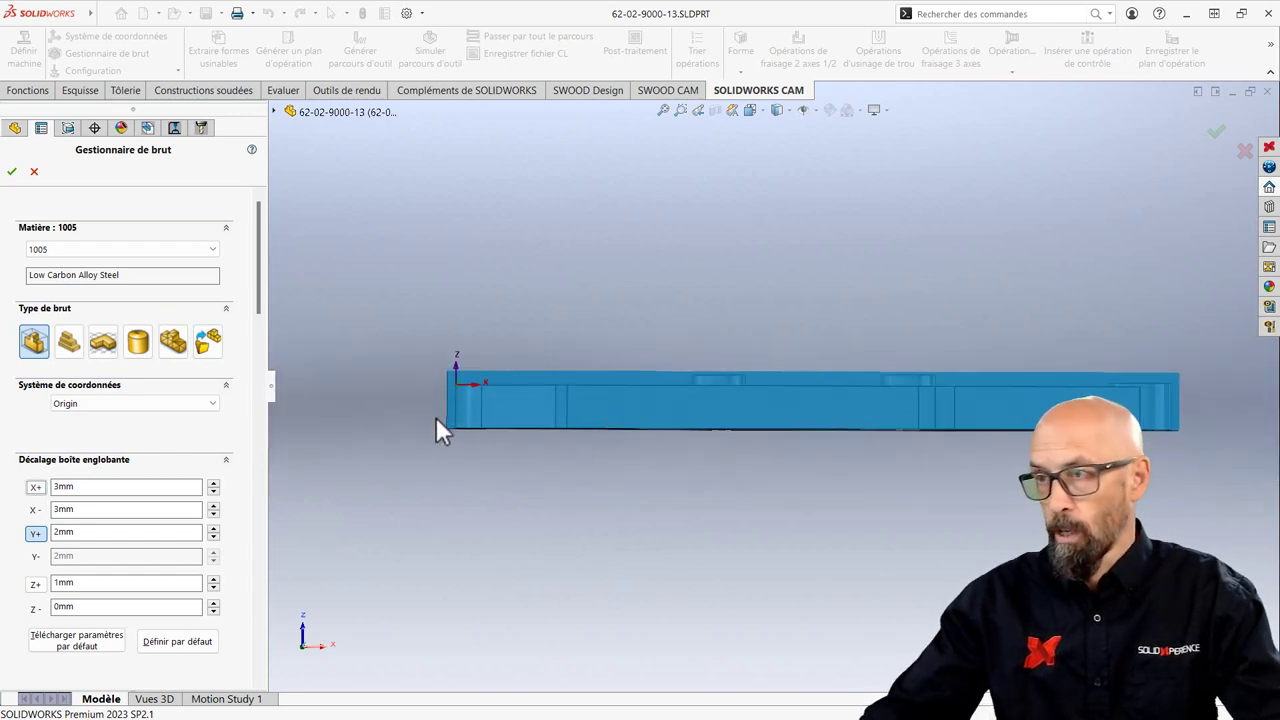
left_click_drag(106, 538, 34, 540)
type("3")
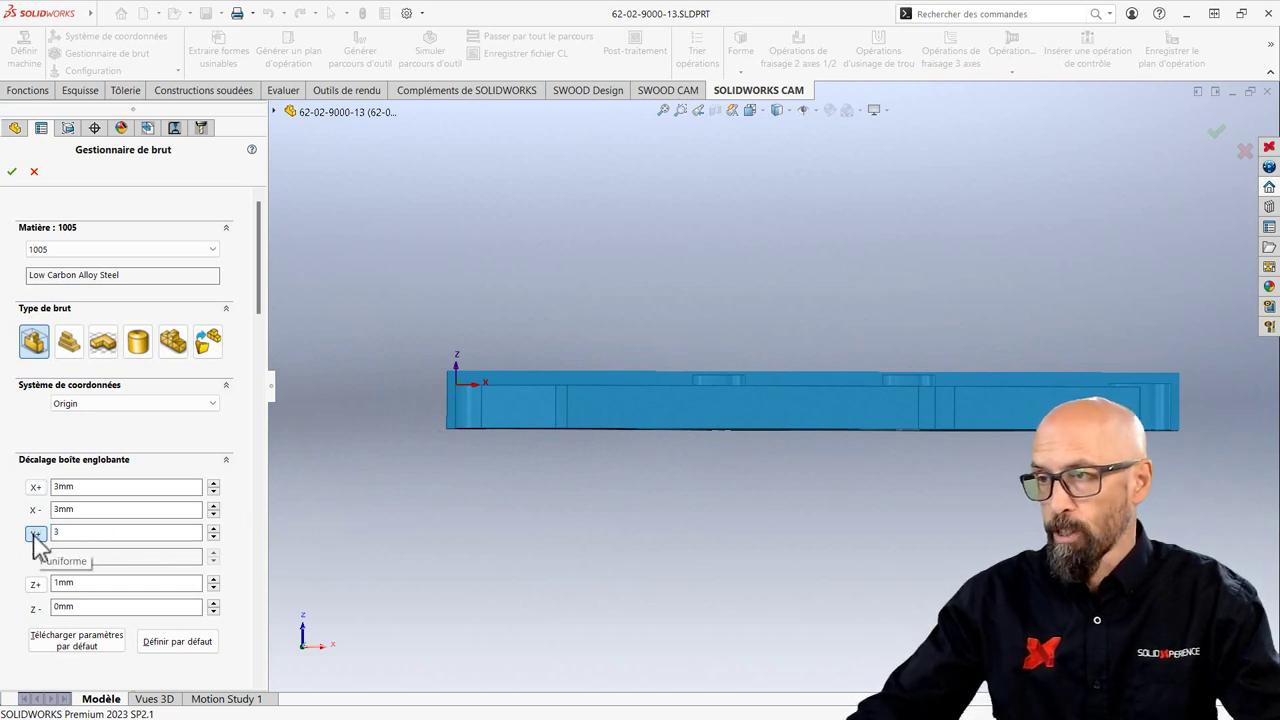
left_click(35, 536)
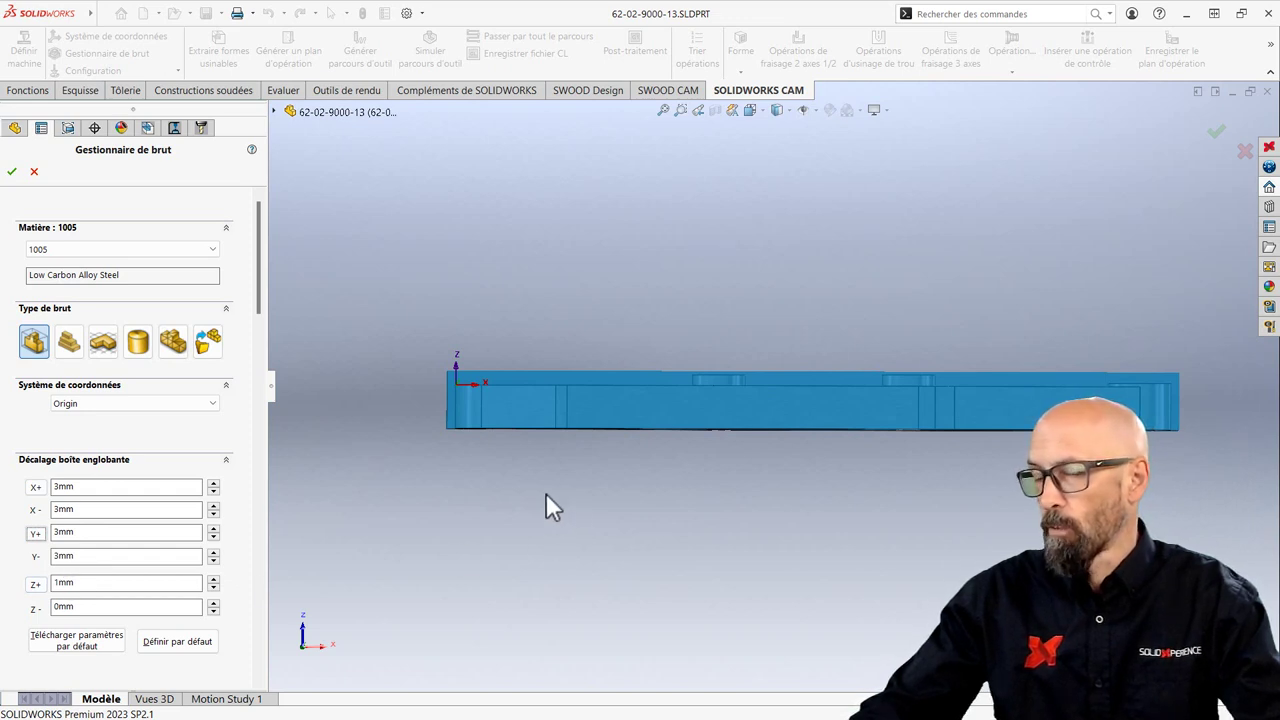
- Add 3mm of stock on top (Z+), accept, and confirm rebuilding the CAM features
mouse_move(546, 493)
middle_mouse_down()
mouse_move(648, 491)
mouse_move(674, 534)
mouse_move(745, 541)
middle_mouse_up()
left_click(80, 579)
type("3")
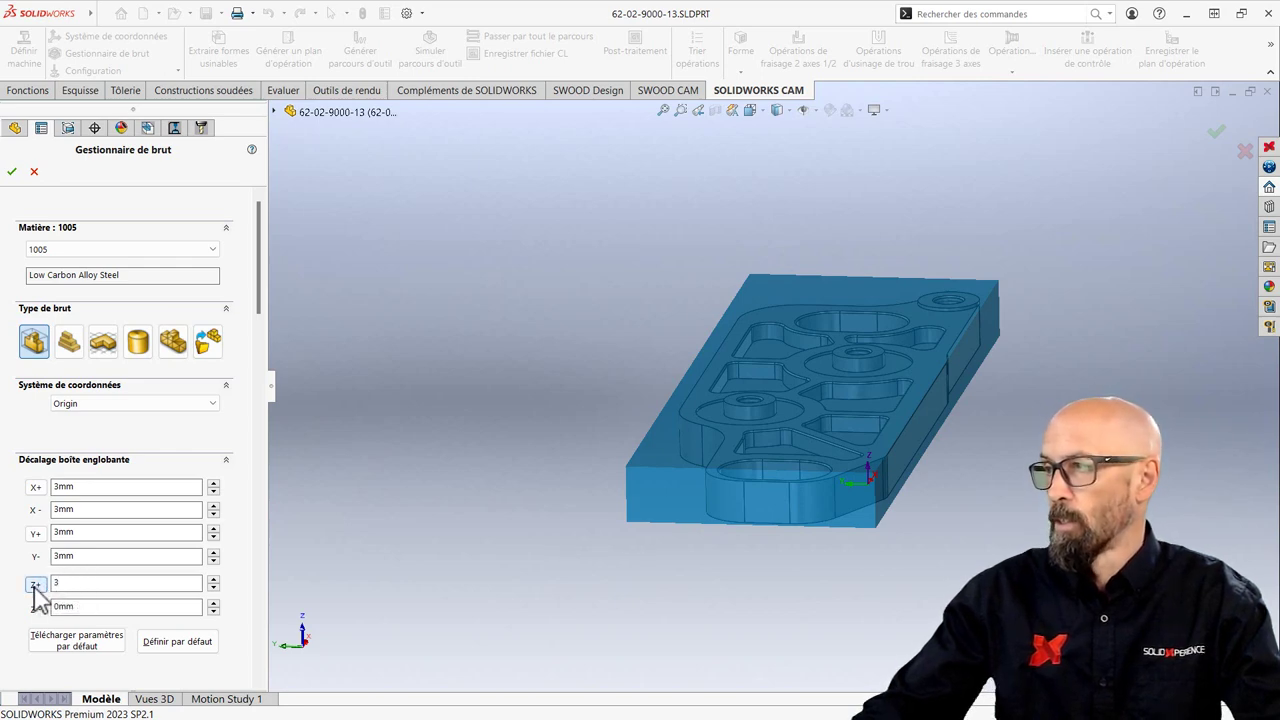
left_click(34, 587)
middle_click_drag(616, 589, 403, 571)
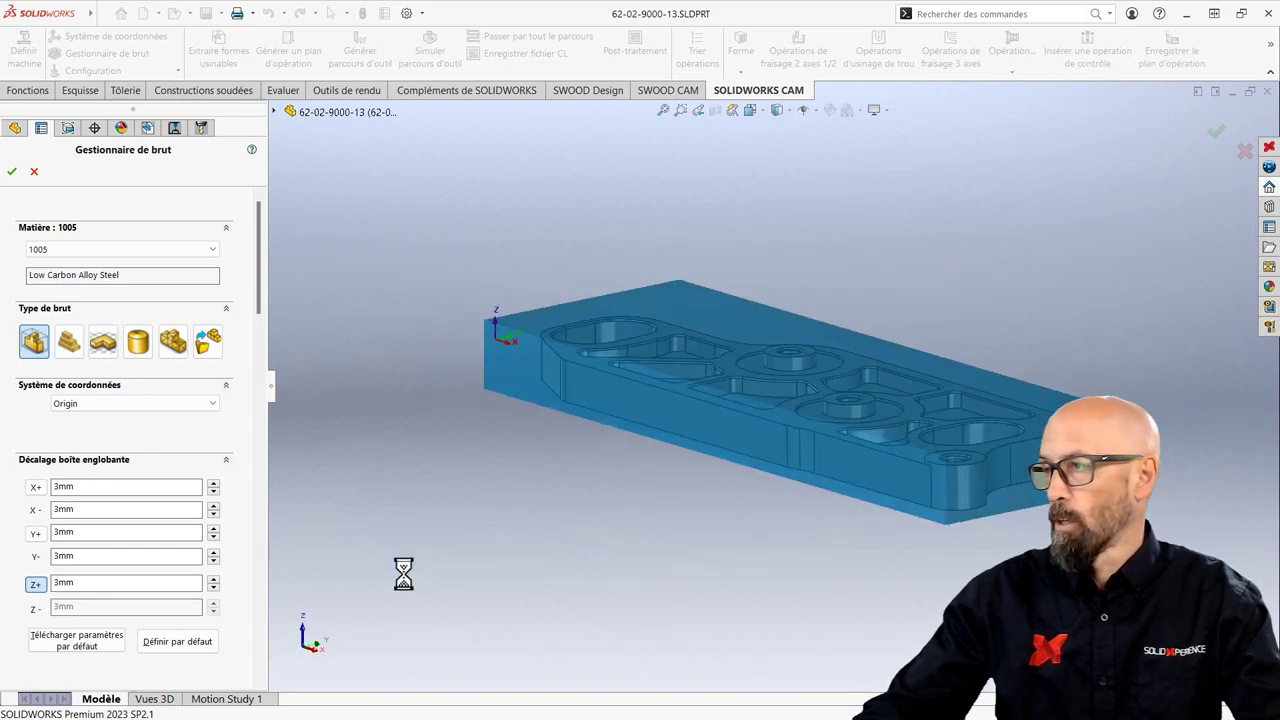
left_click(12, 174)
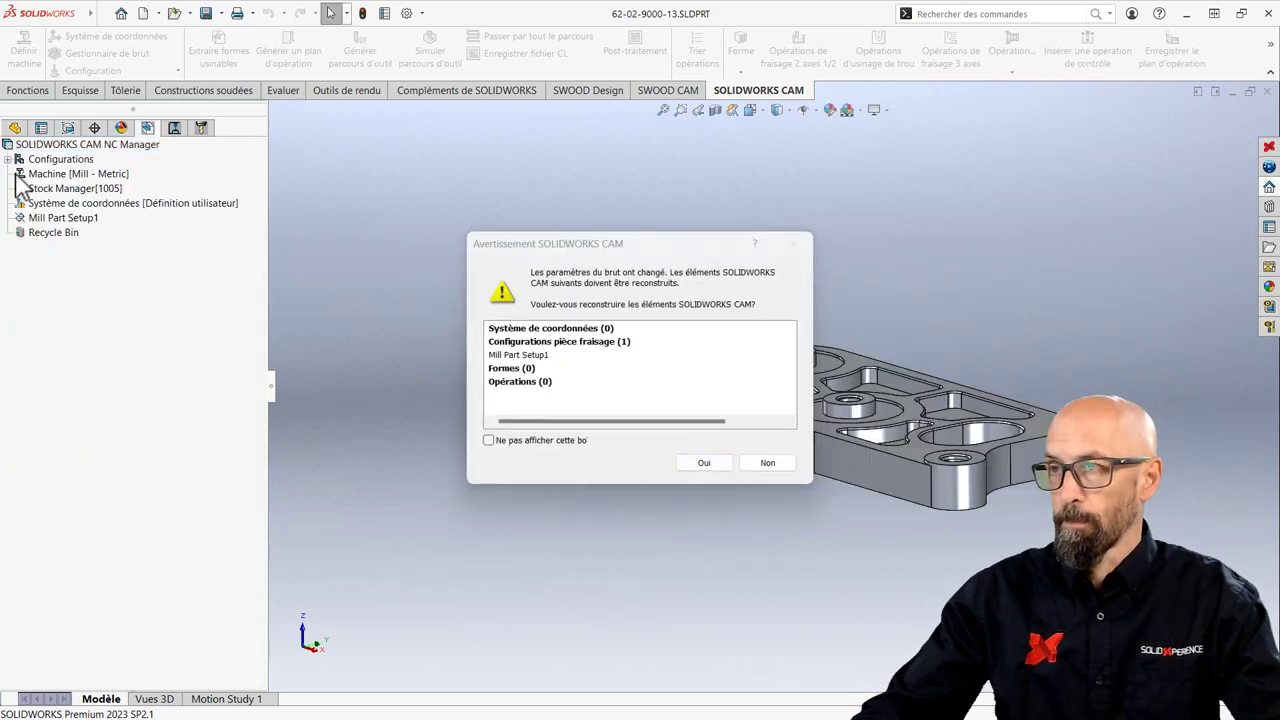
left_click(704, 465)
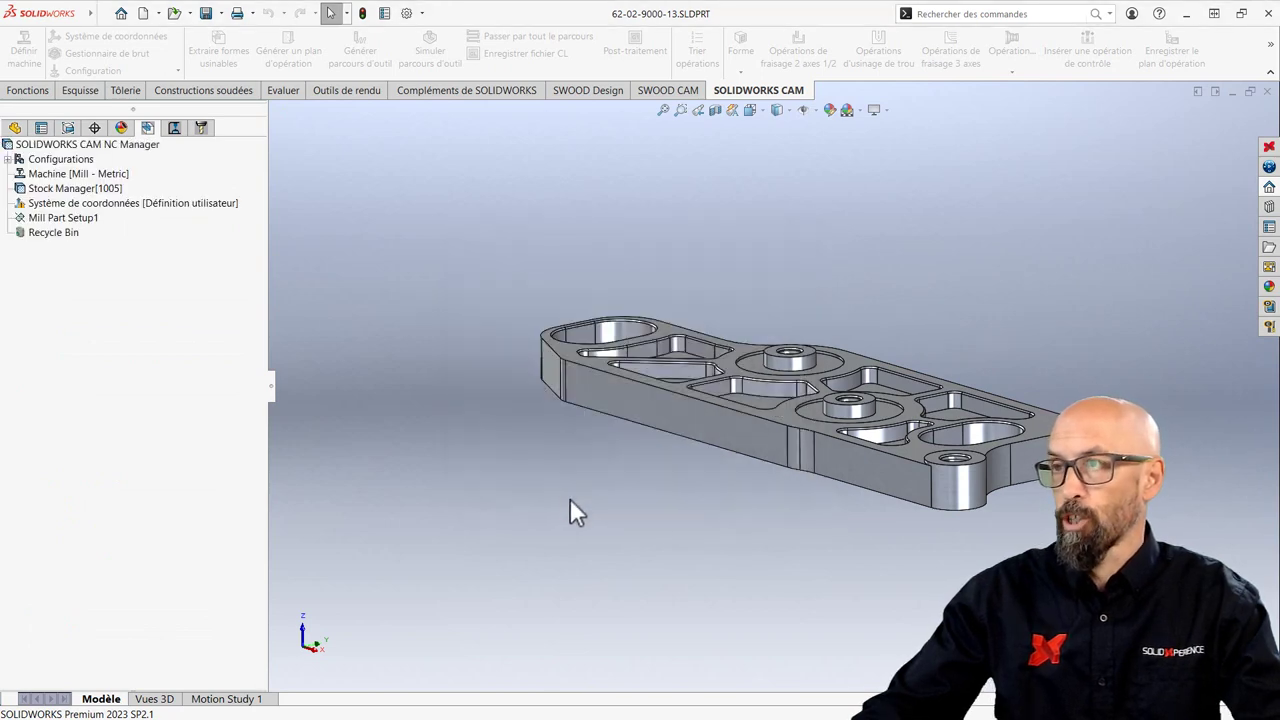
- Redefine the coordinate system using stock bounding-box corners, with the origin at the left top corner
left_click(110, 207)
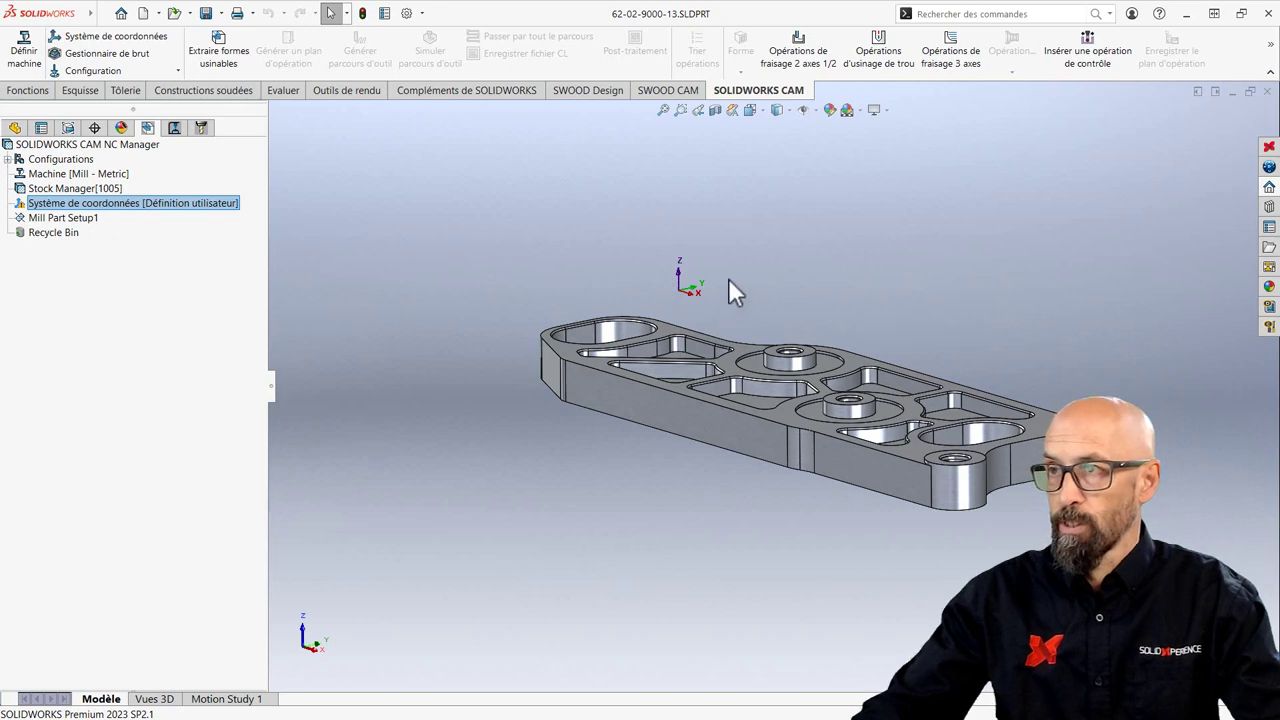
right_click(182, 210)
left_click(210, 216)
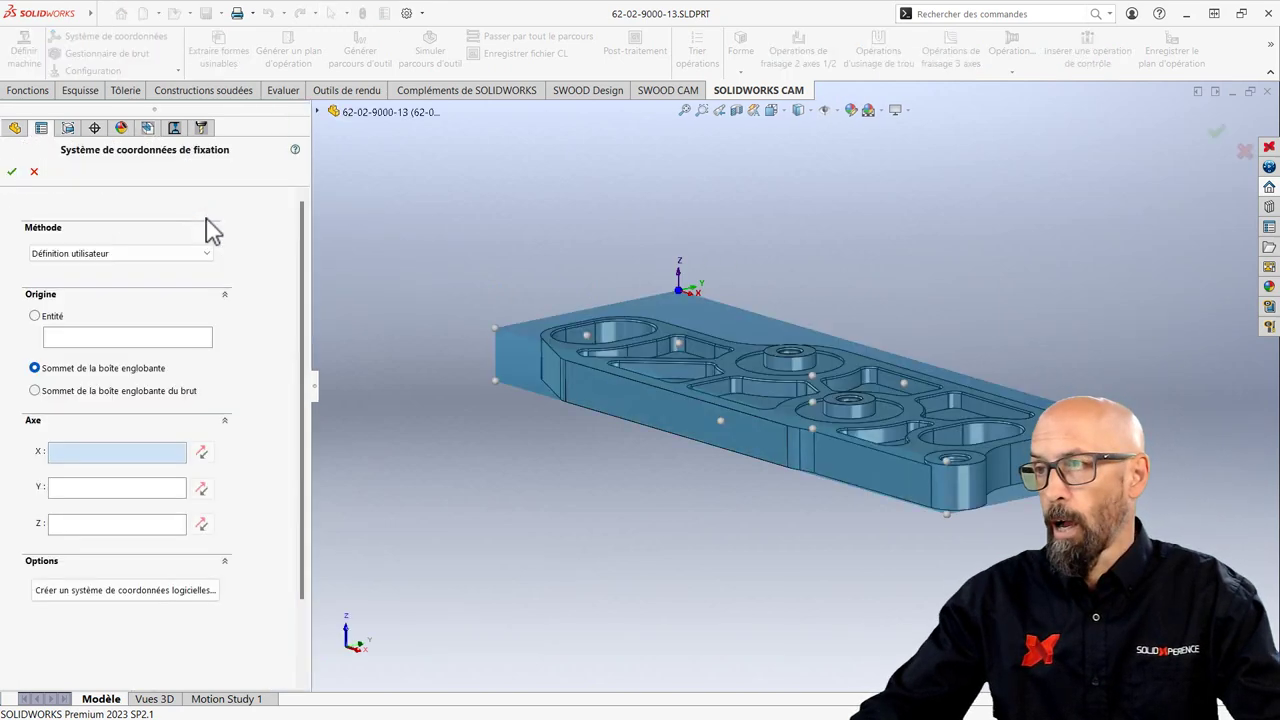
mouse_move(498, 268)
middle_mouse_down()
mouse_move(503, 217)
mouse_move(536, 270)
middle_mouse_up()
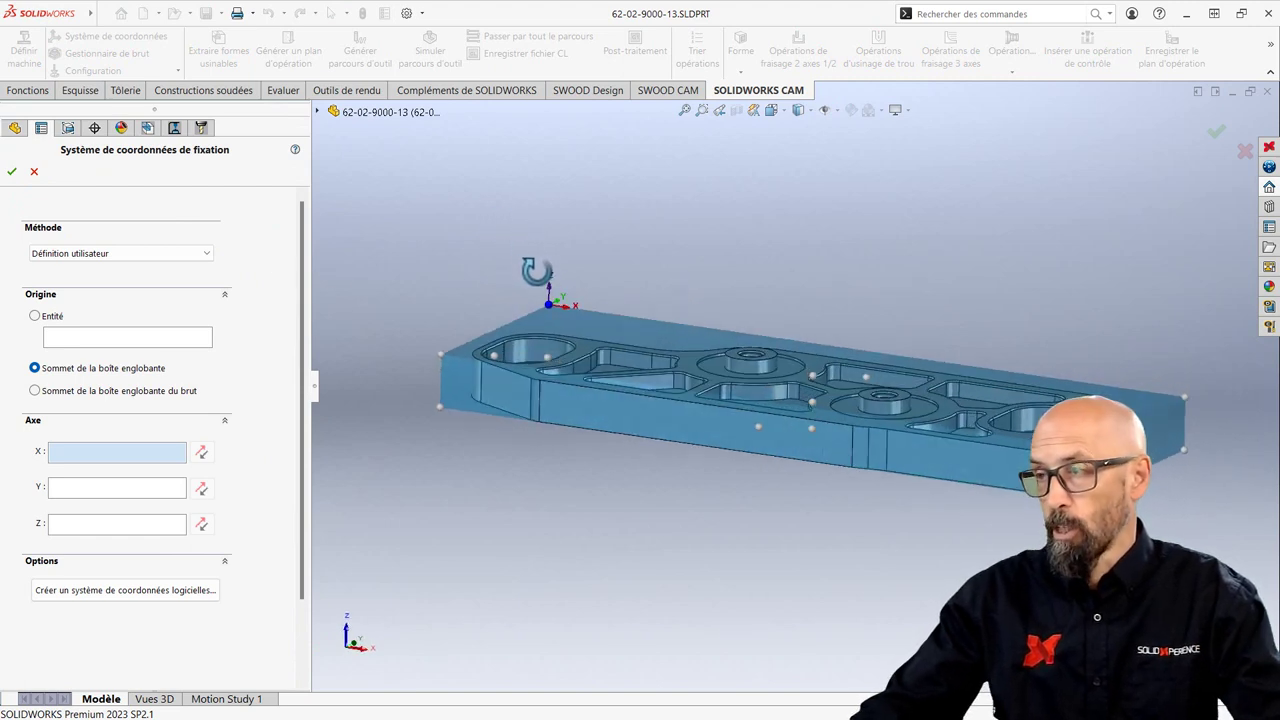
left_click(124, 396)
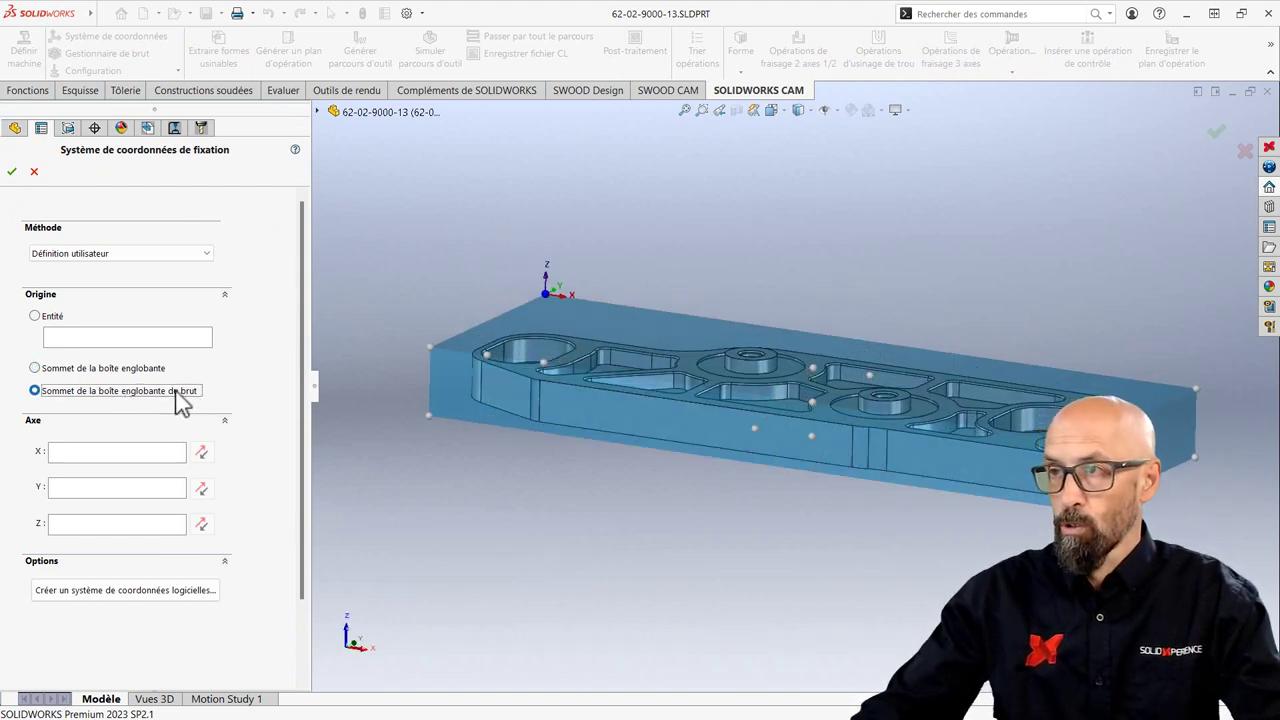
left_click(74, 336)
left_click(110, 390)
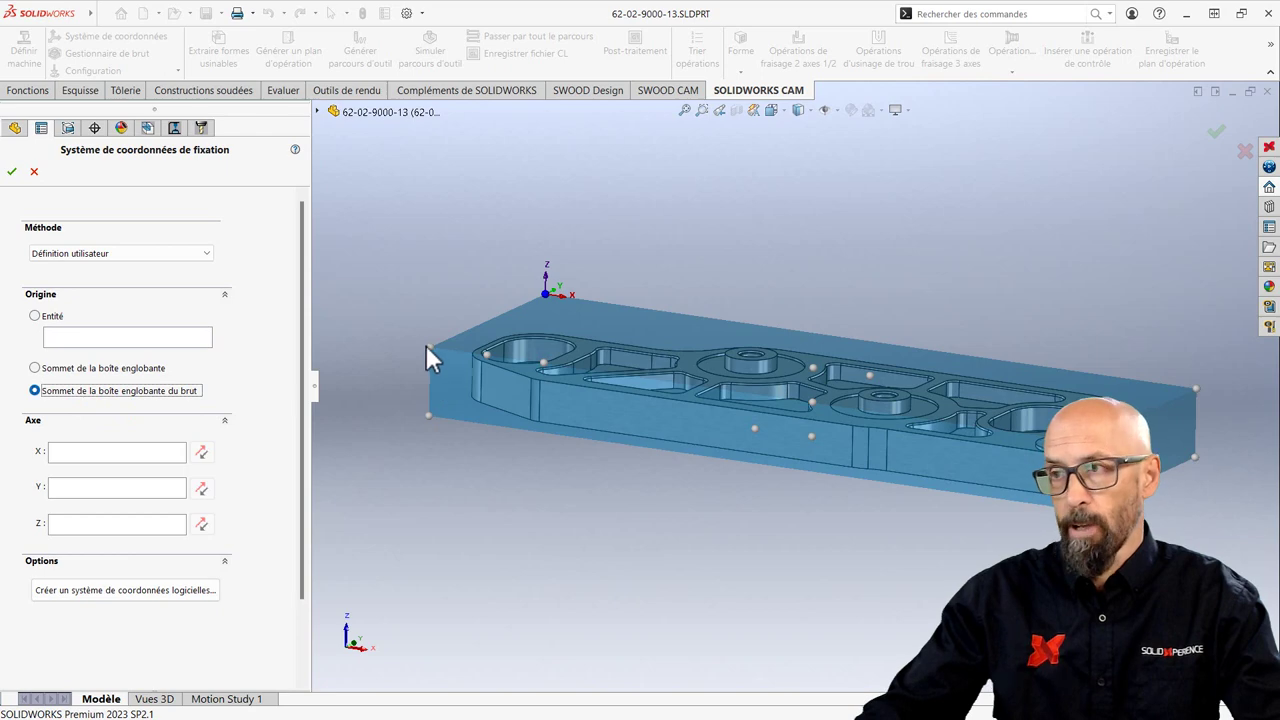
left_click(431, 349)
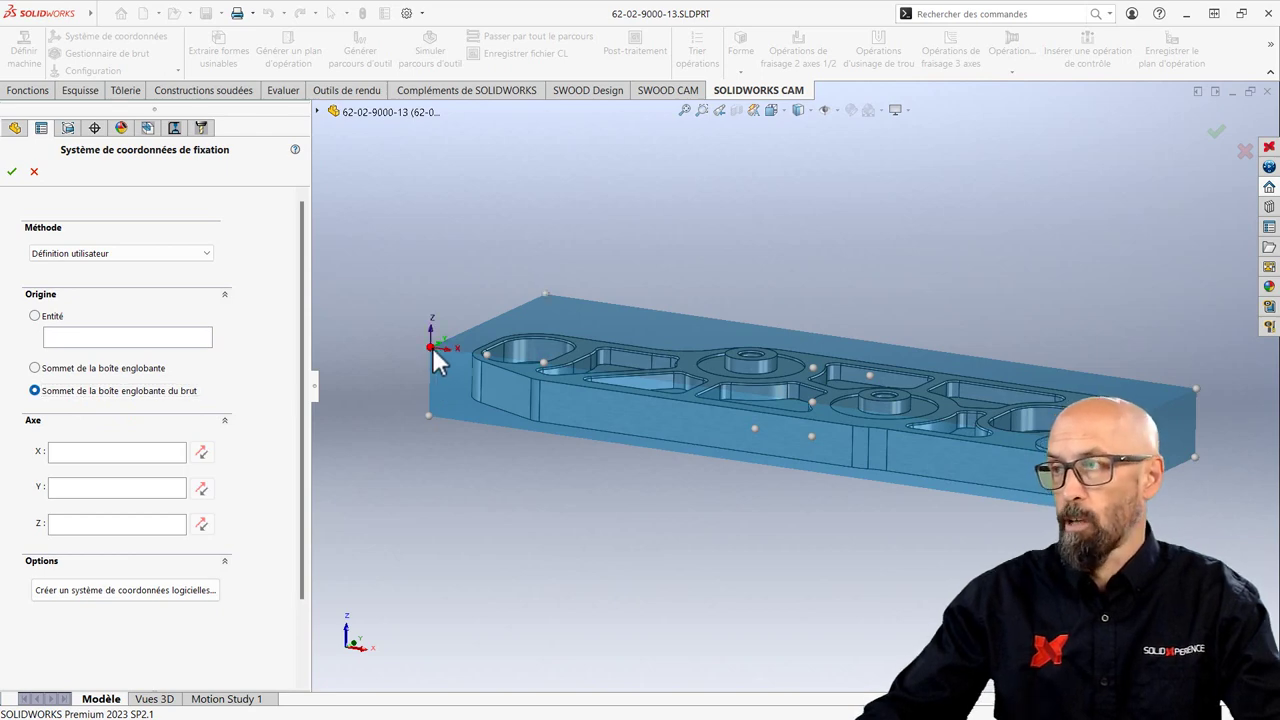
left_click(12, 174)
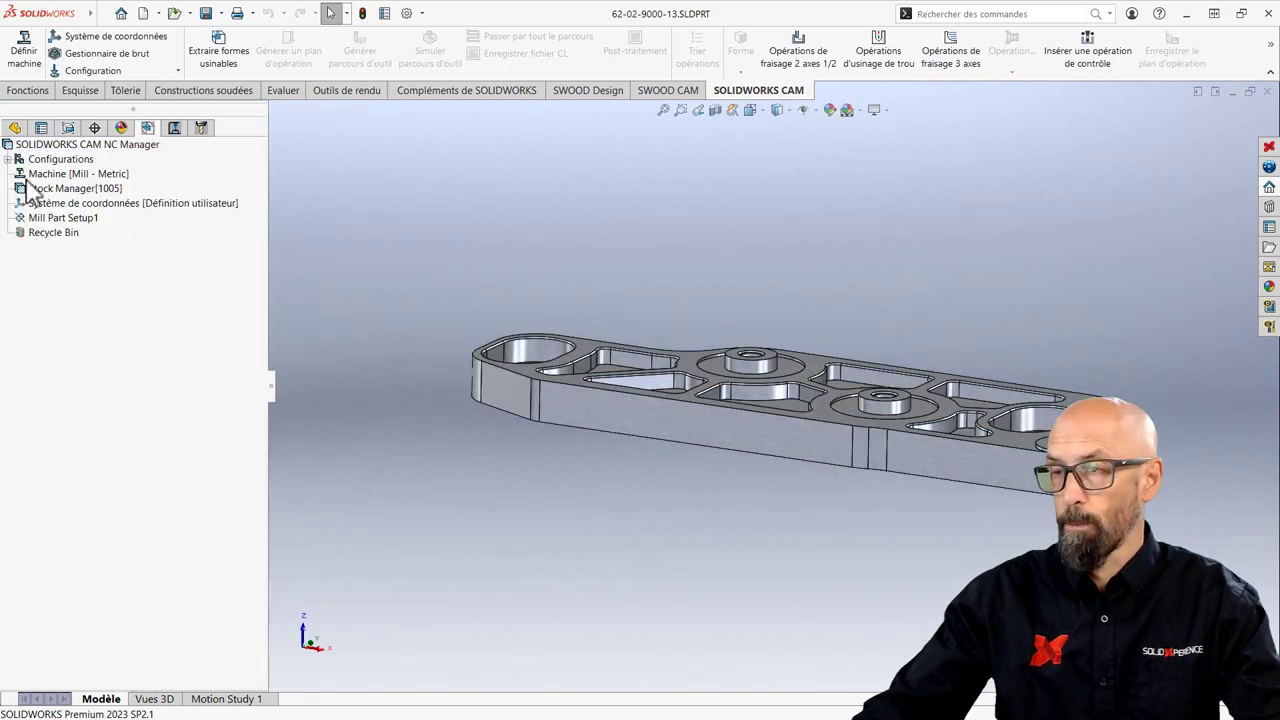
- Add a Poche ouverte part perimeter feature to Mill Part Setup1 with end condition Haut de la pièce
middle_click_drag(604, 280, 578, 280)
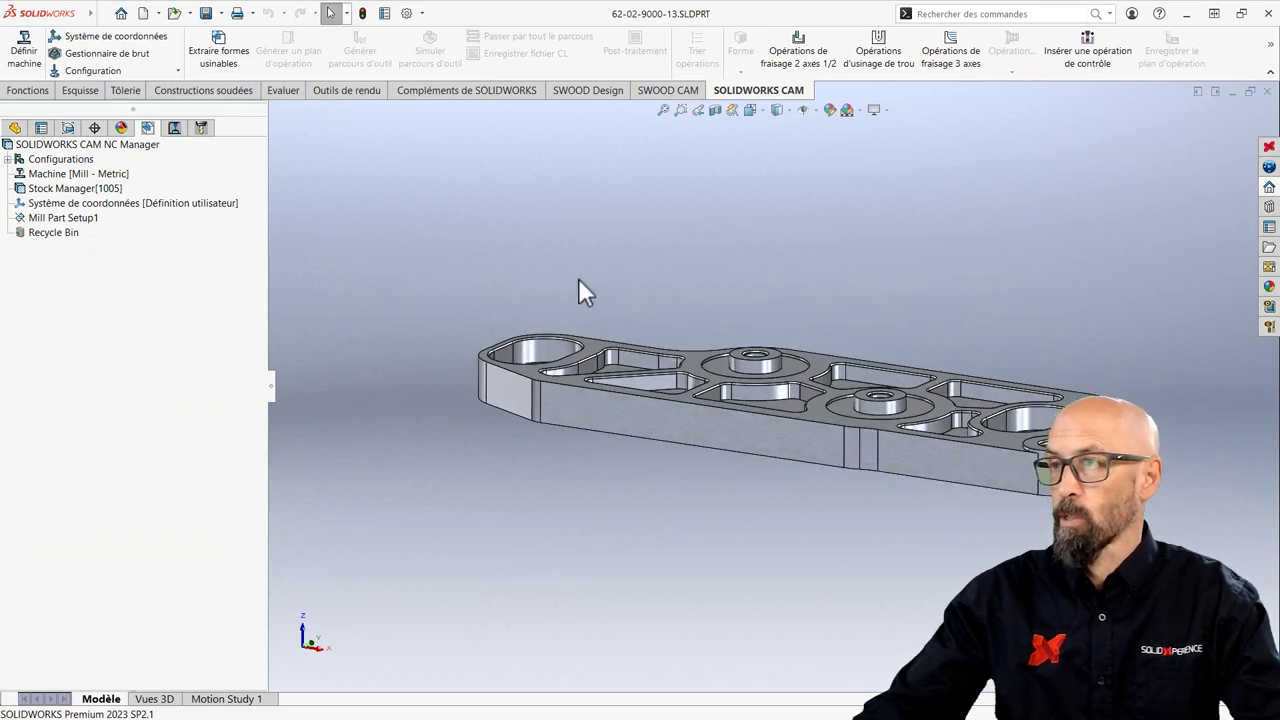
right_click(80, 232)
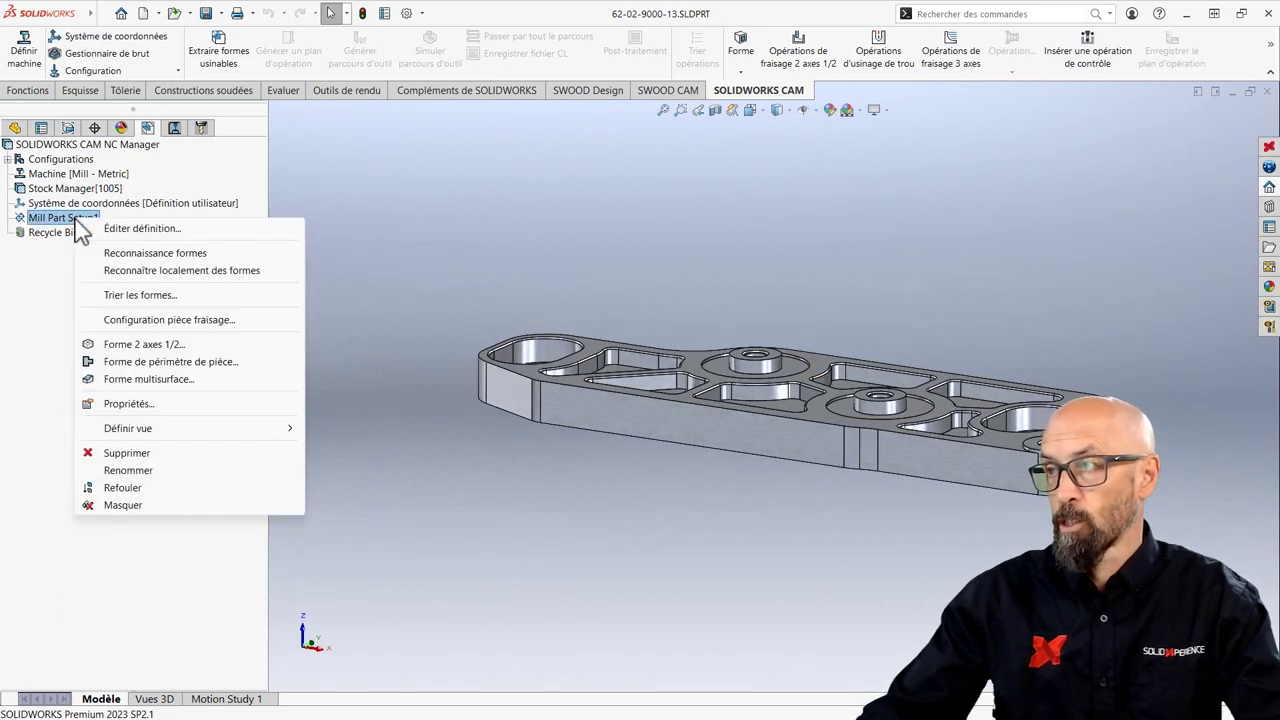
left_click(210, 362)
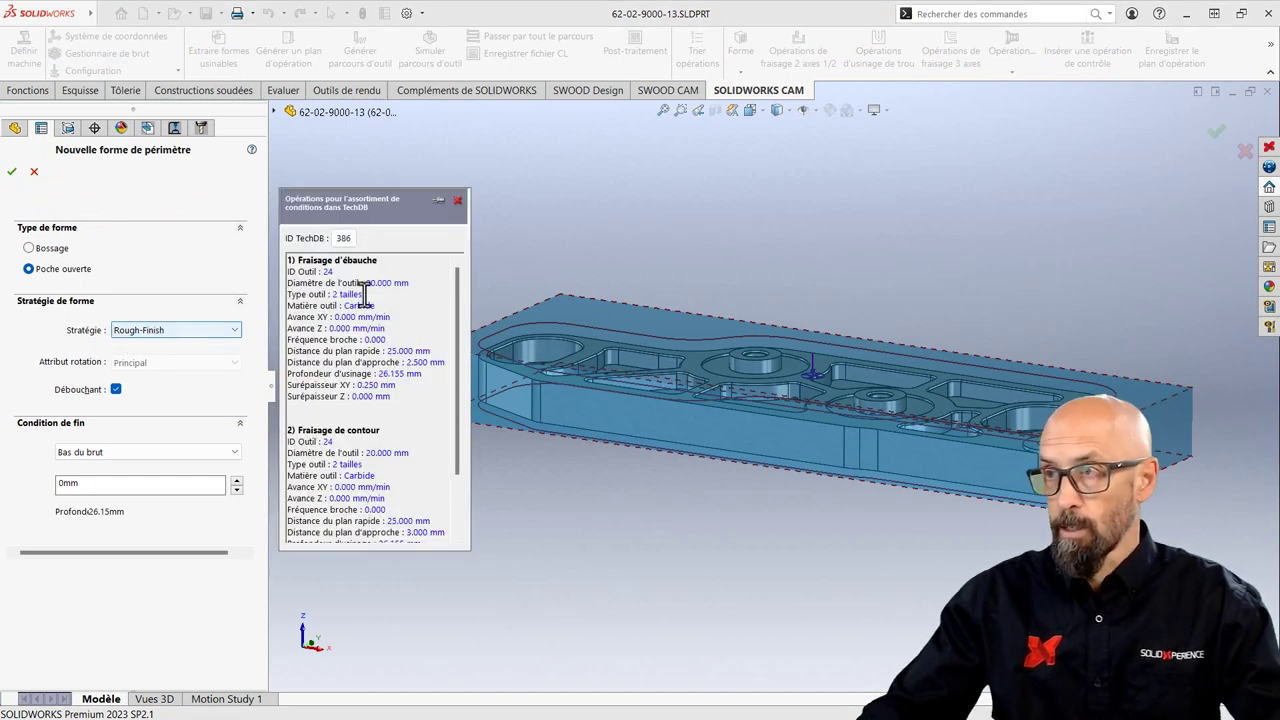
scroll(376, 492, "down", 3)
scroll(376, 492, "up", 3)
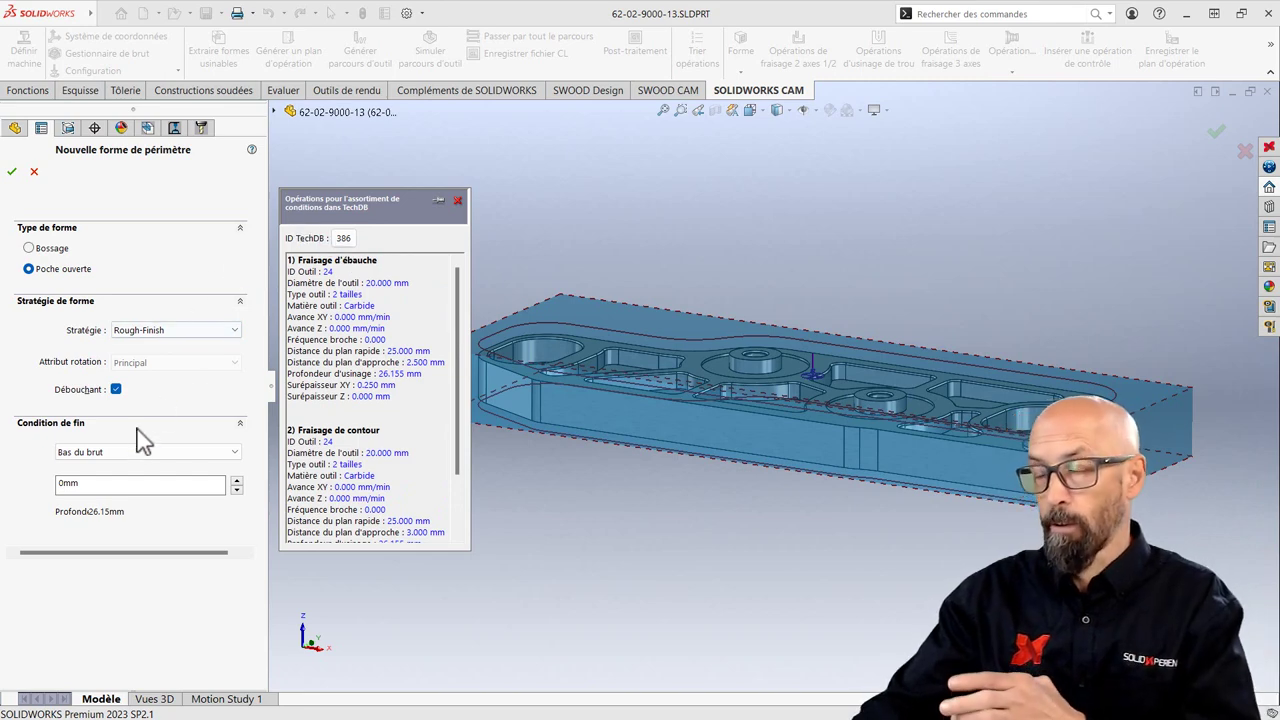
left_click(145, 463)
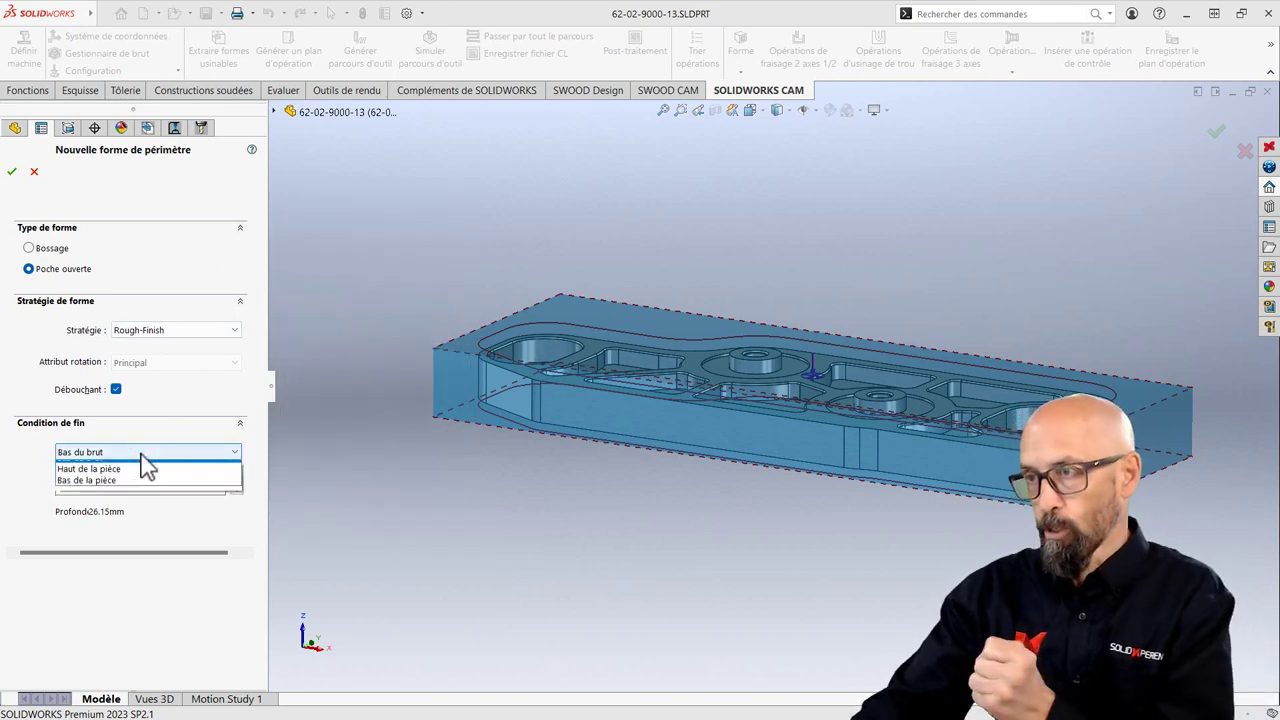
left_click(138, 490)
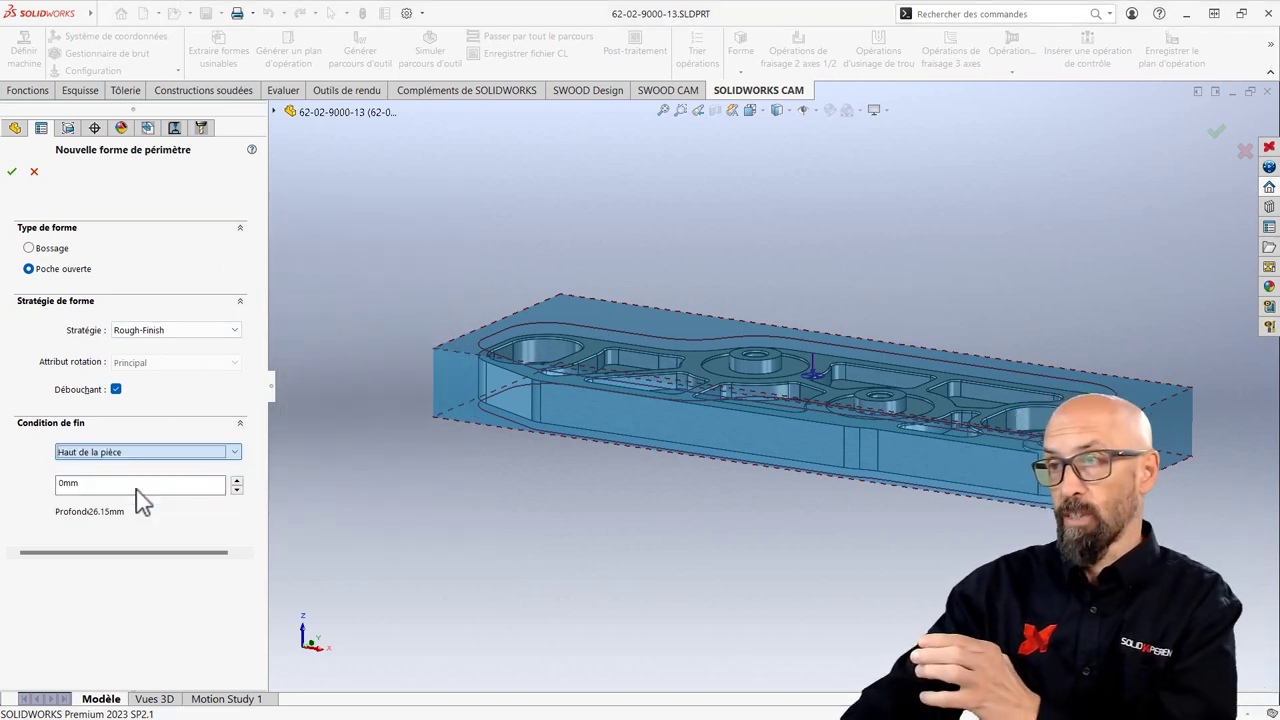
mouse_move(533, 517)
middle_mouse_down()
mouse_move(565, 482)
mouse_move(540, 550)
middle_mouse_up()
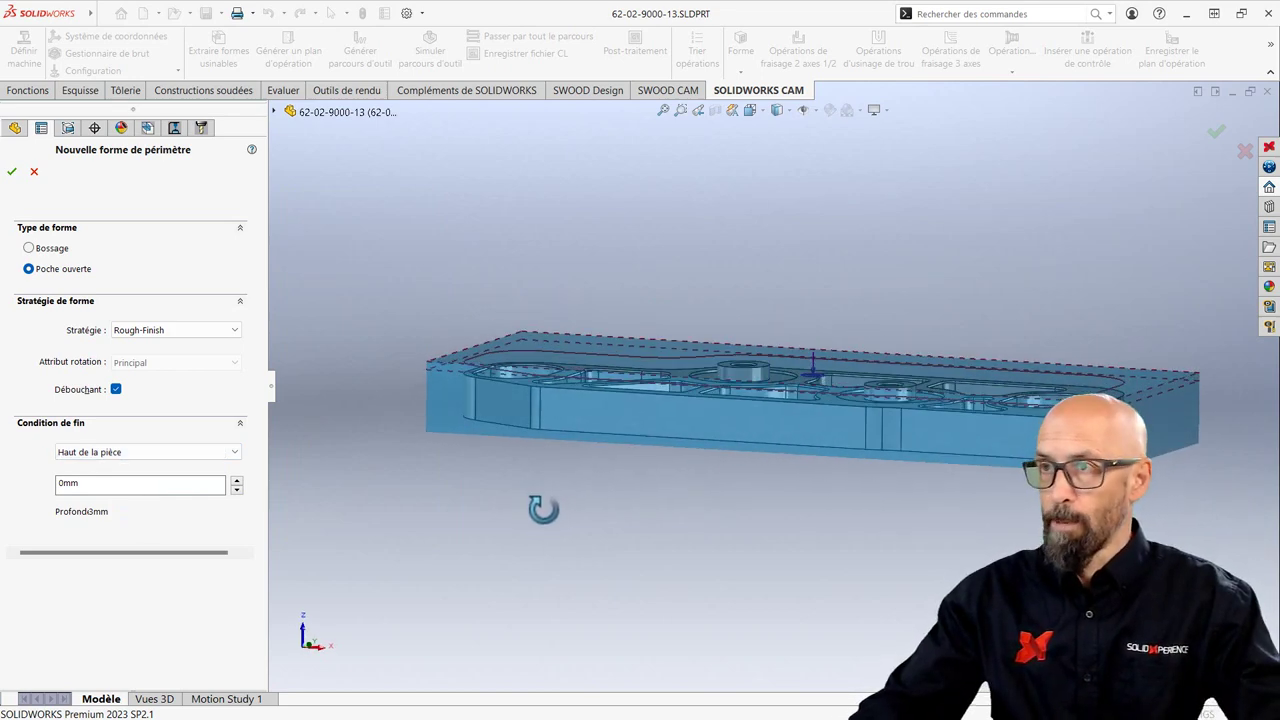
left_click(12, 171)
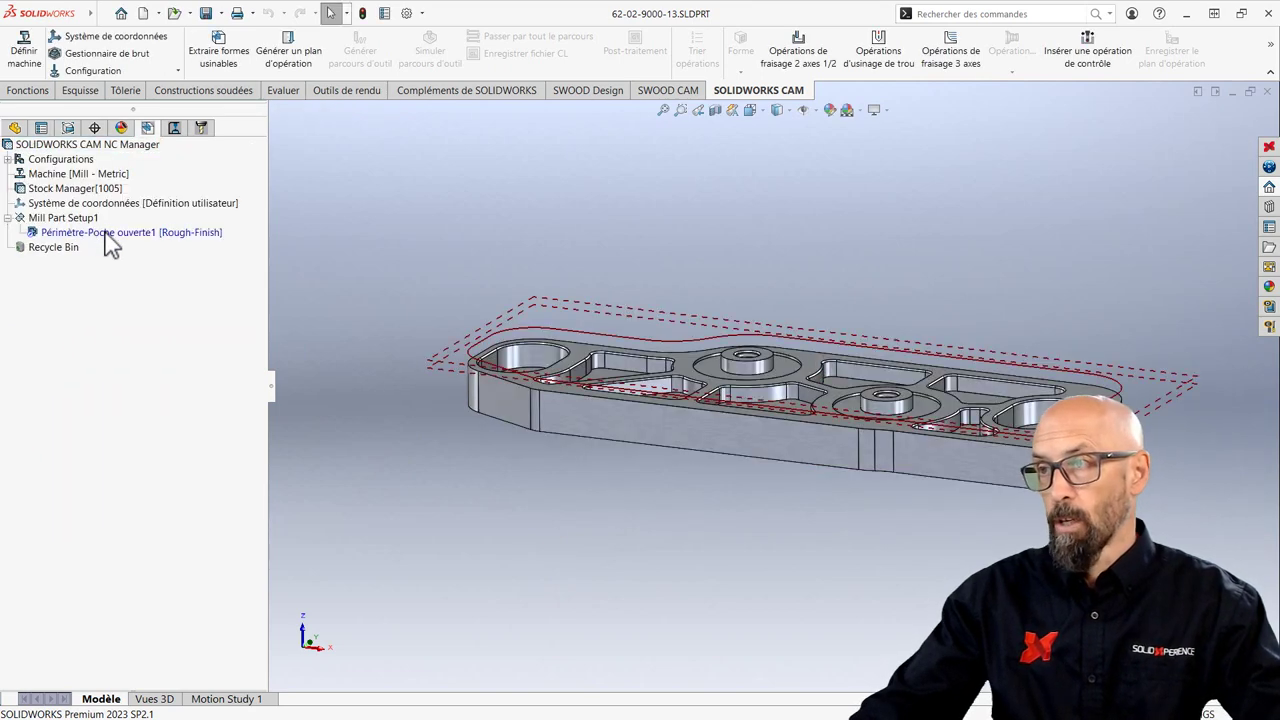
- Add a Surfaçage operation on Périmètre-Poche ouverte1 using the 50mm face mill T12
left_click(106, 238)
right_click(108, 242)
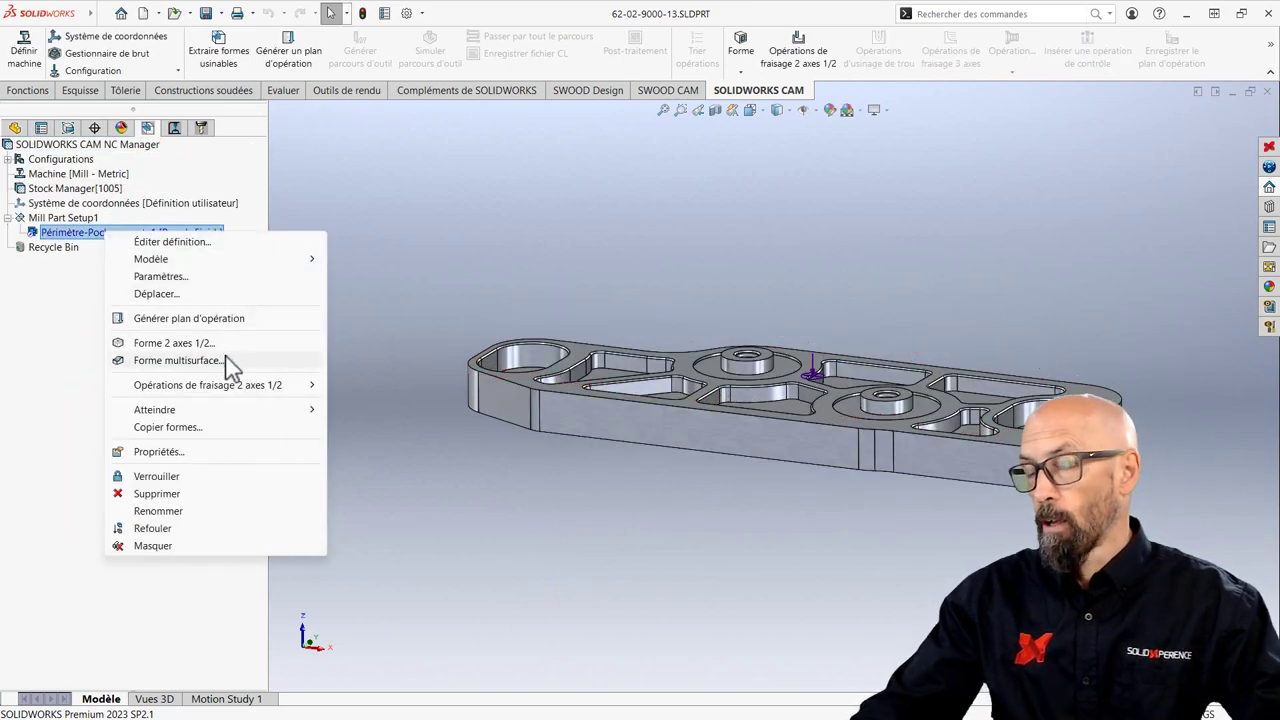
mouse_move(208, 385)
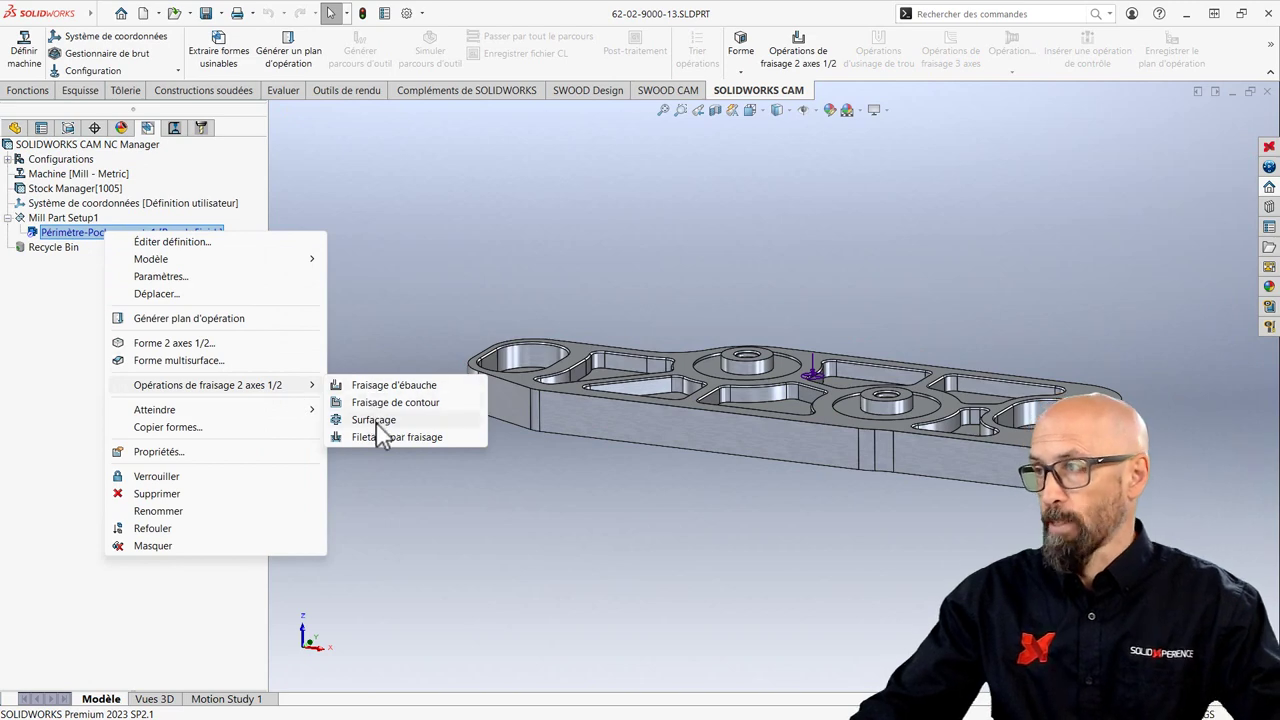
left_click(376, 421)
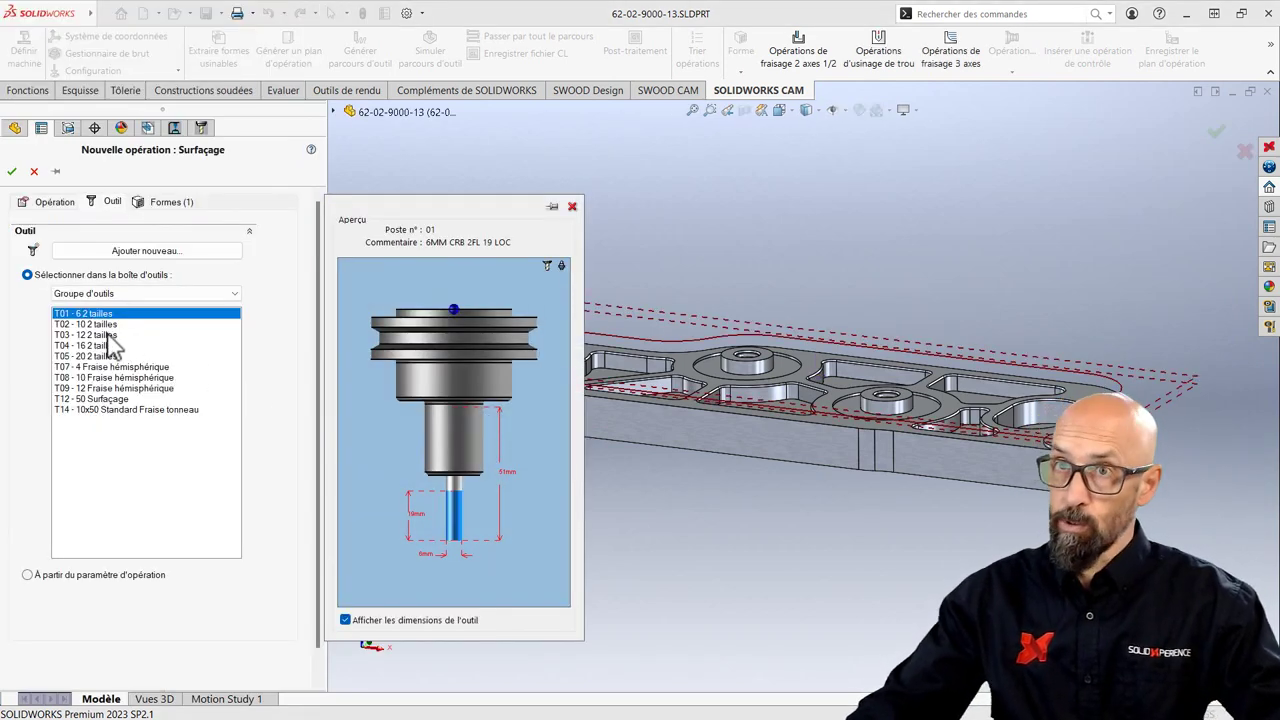
left_click(104, 335)
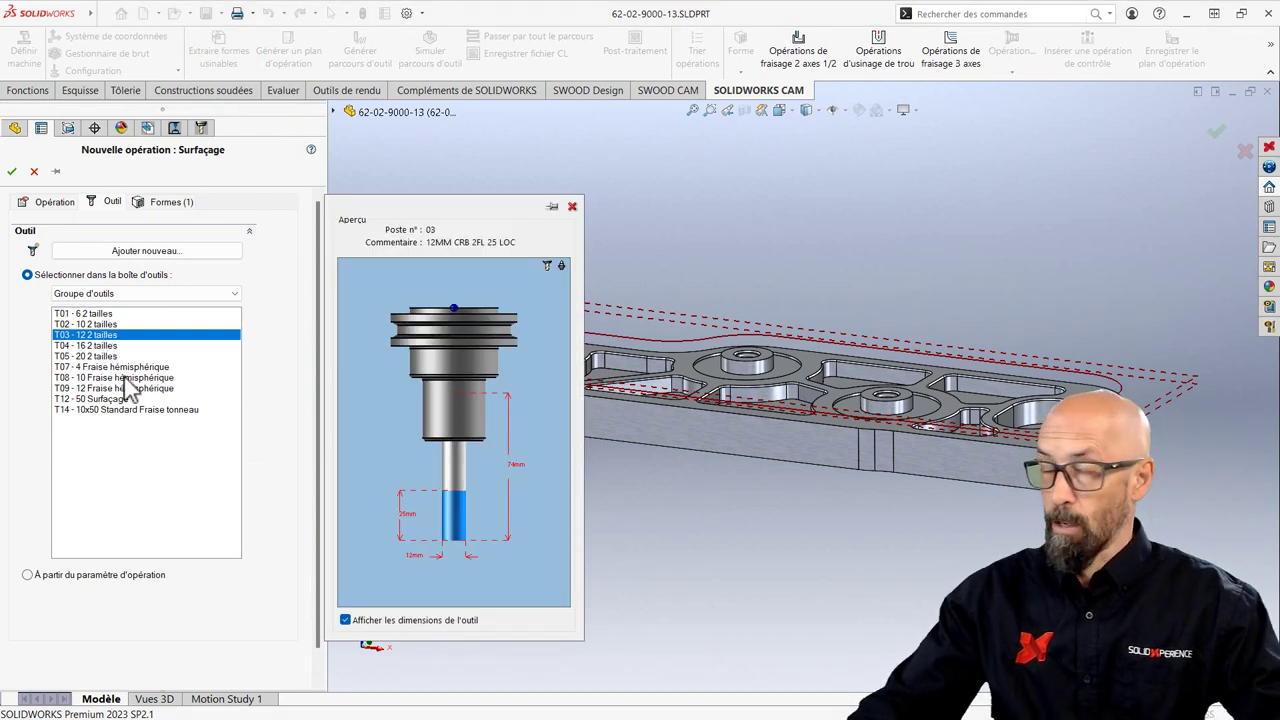
left_click(123, 377)
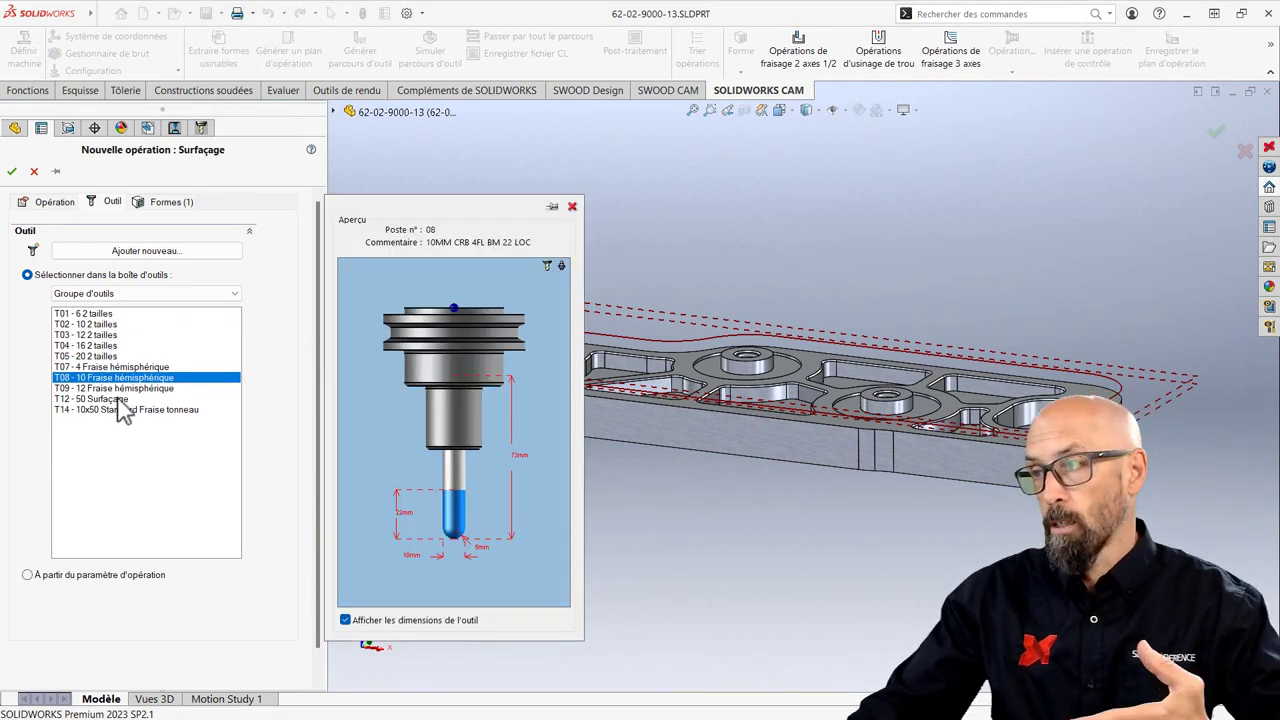
left_click(118, 399)
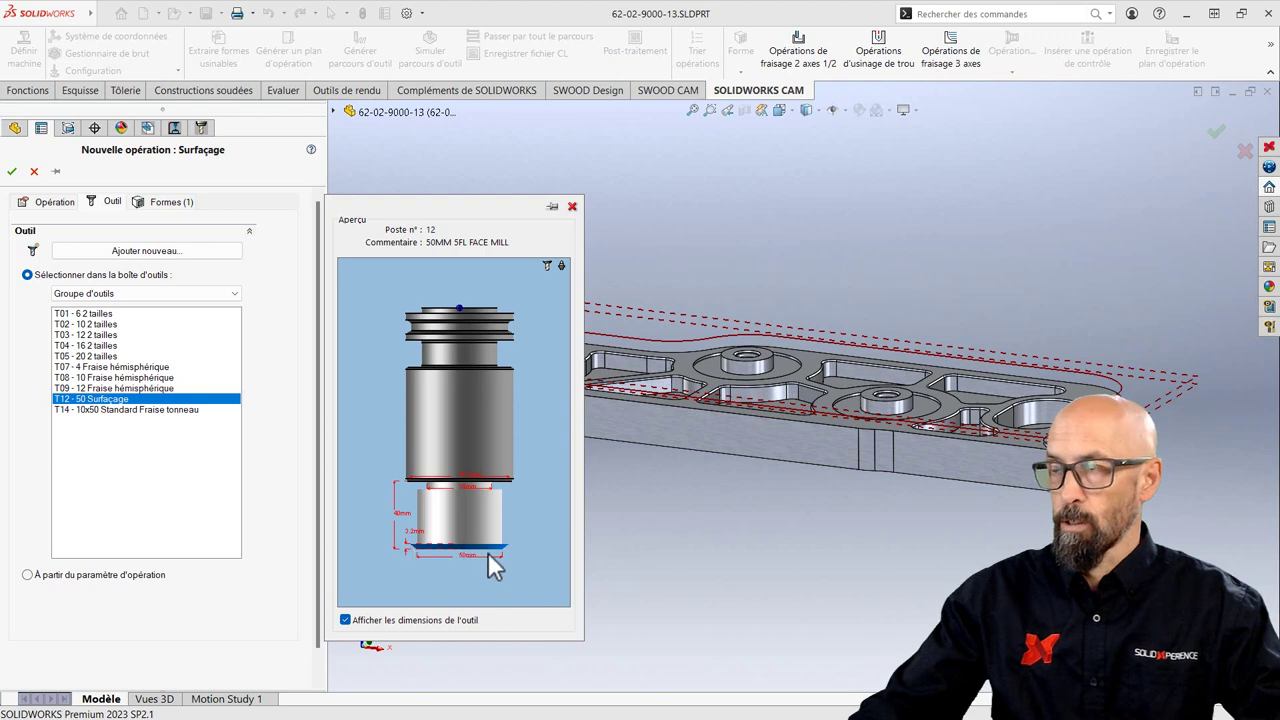
left_click(12, 172)
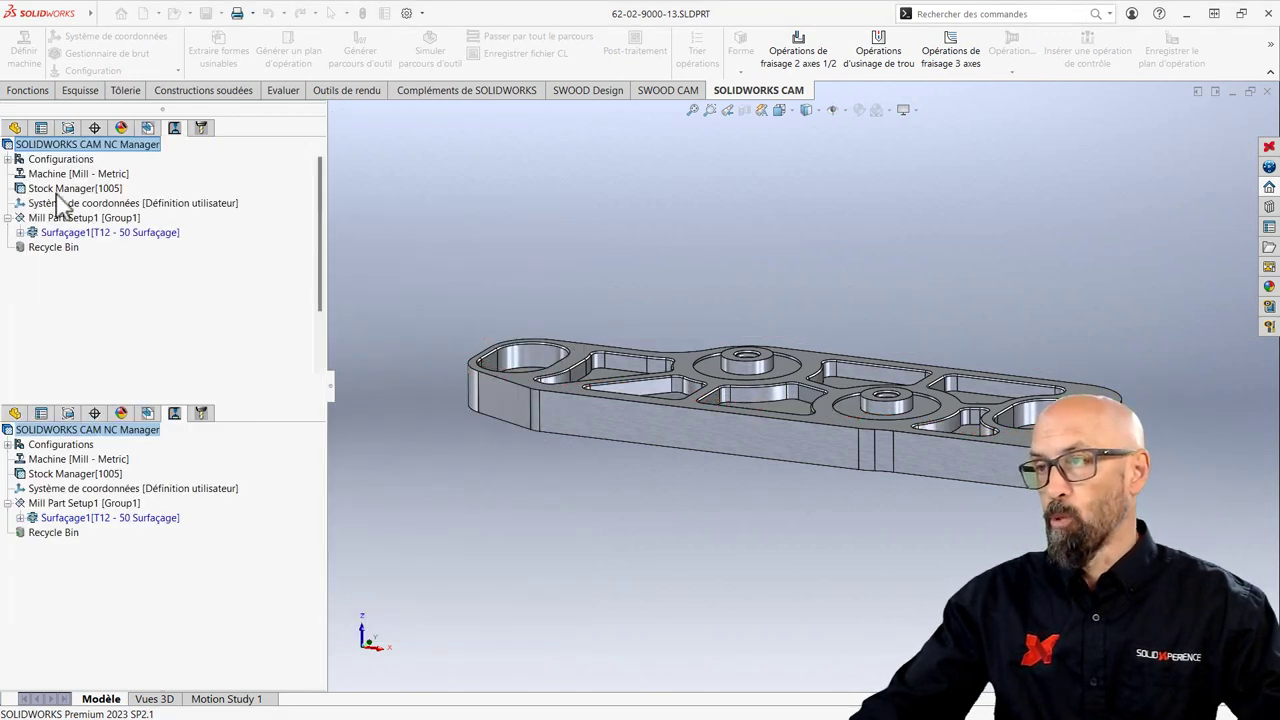
- Review the Surfaçage1 parameters with the face mill previewed on the part, then accept them
double_click(128, 232)
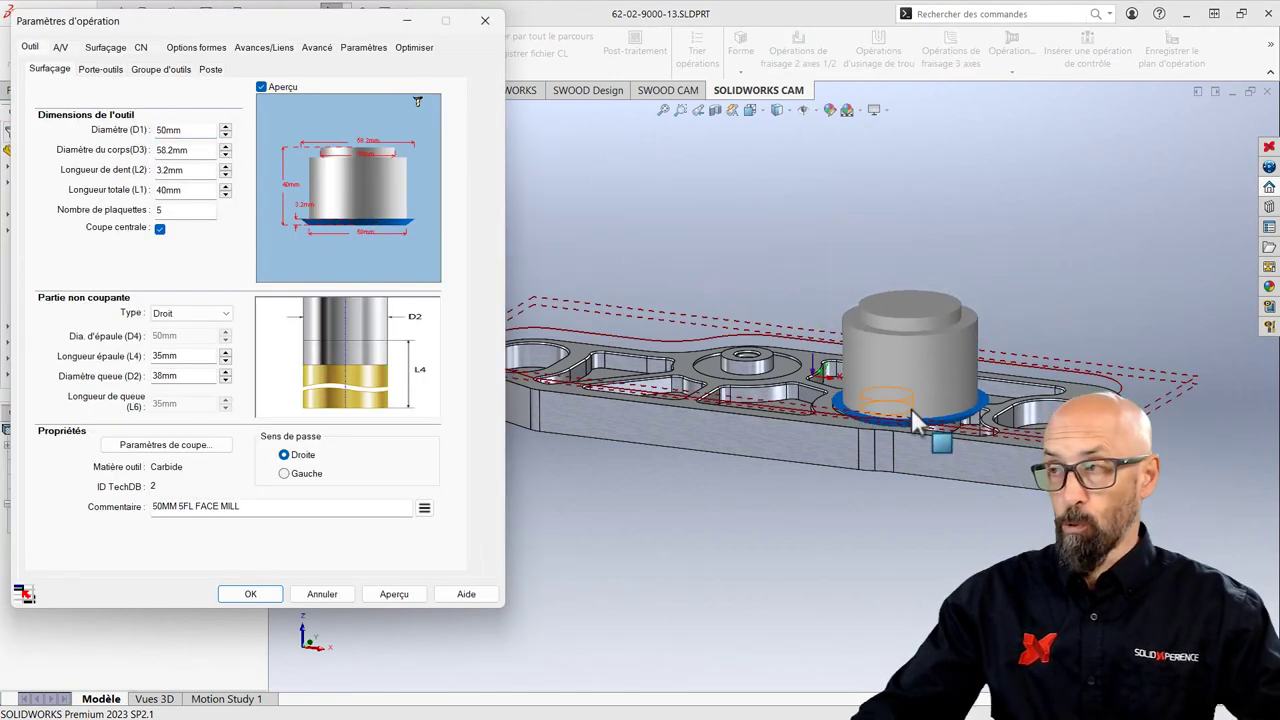
left_click(900, 395)
middle_click_drag(898, 383, 797, 362)
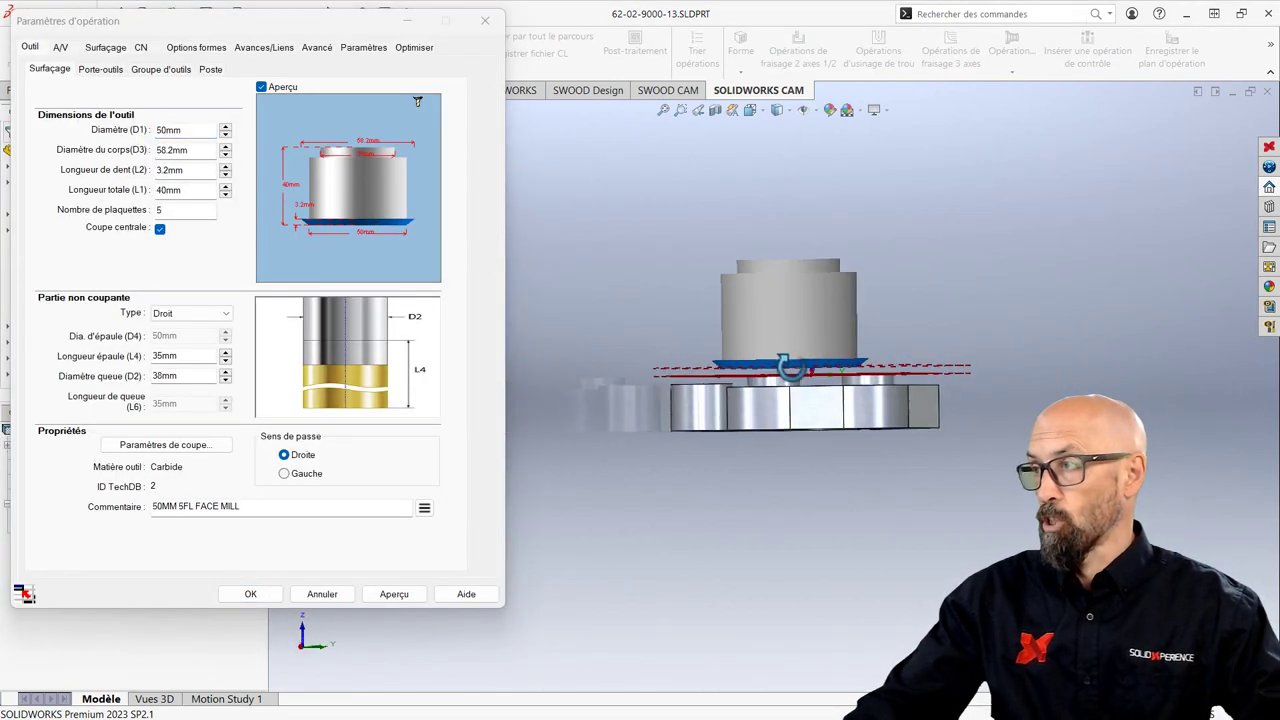
mouse_move(797, 362)
left_mouse_down()
mouse_move(930, 368)
mouse_move(766, 341)
mouse_move(718, 368)
mouse_move(372, 405)
left_mouse_up()
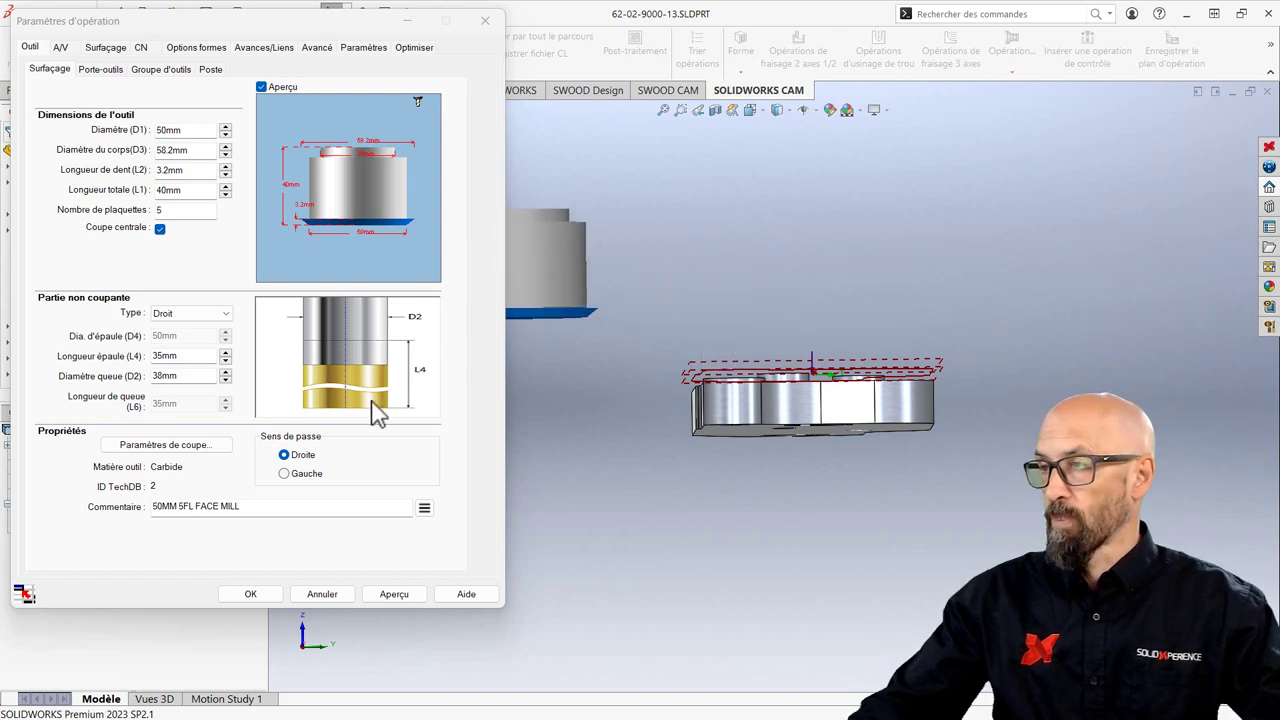
left_click(252, 594)
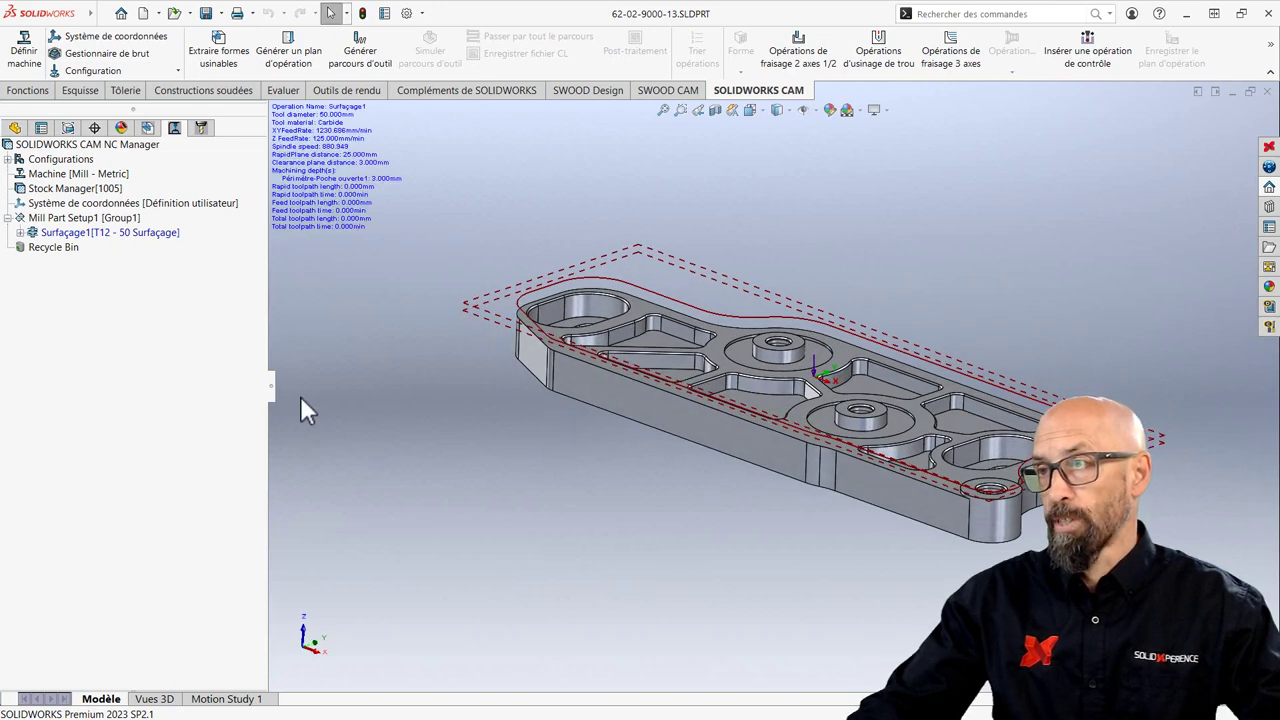
- Generate the Surfaçage1 toolpath and orbit the part to inspect it
left_click(72, 236)
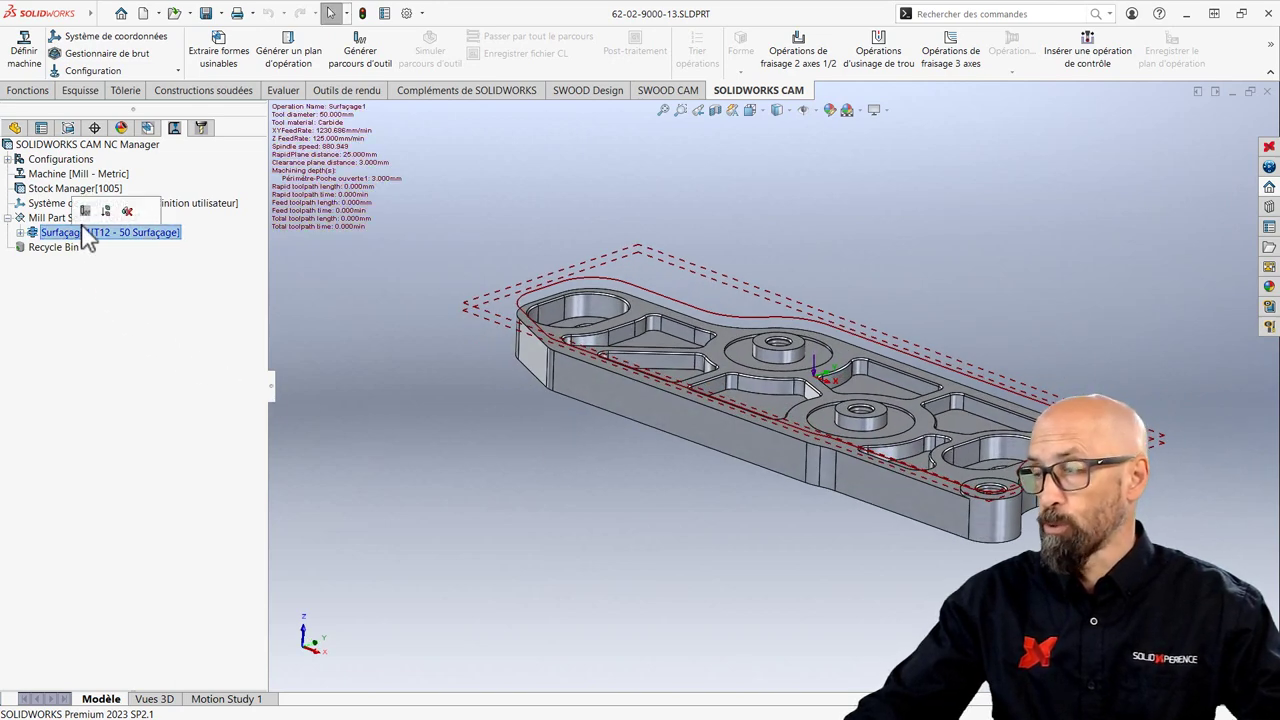
left_click(86, 213)
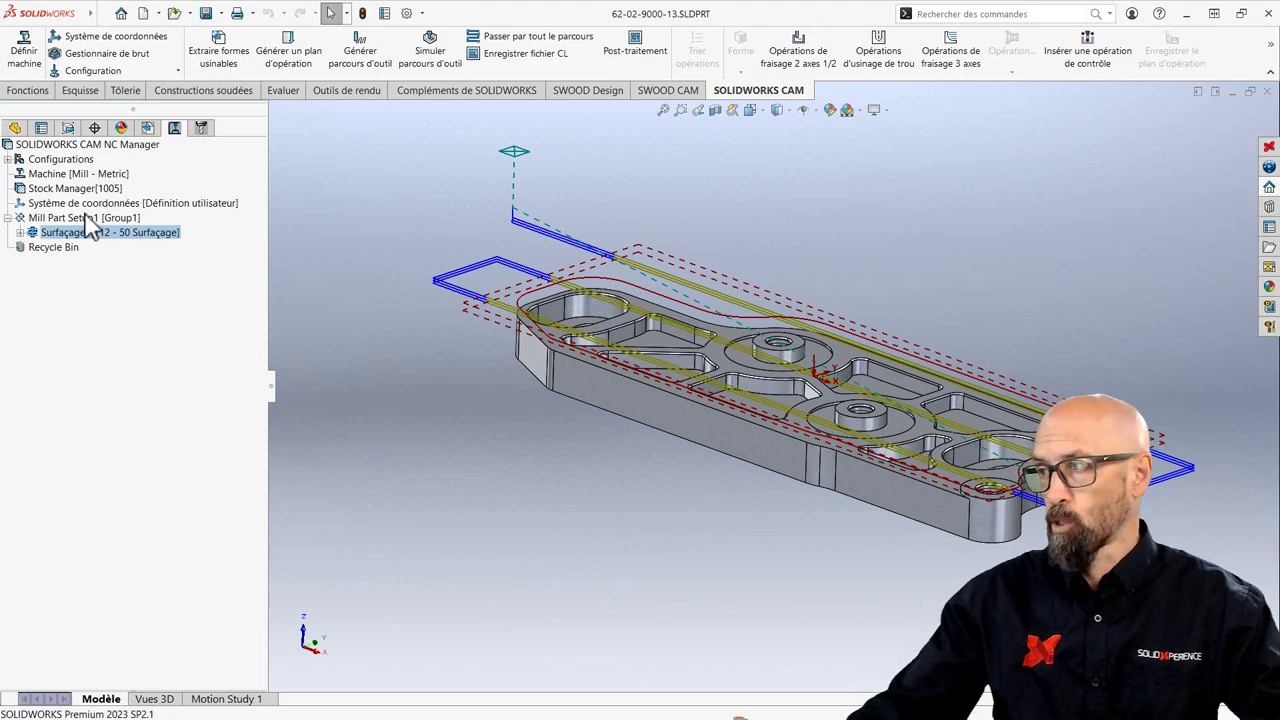
mouse_move(452, 398)
middle_mouse_down()
mouse_move(447, 422)
mouse_move(455, 375)
middle_mouse_up()
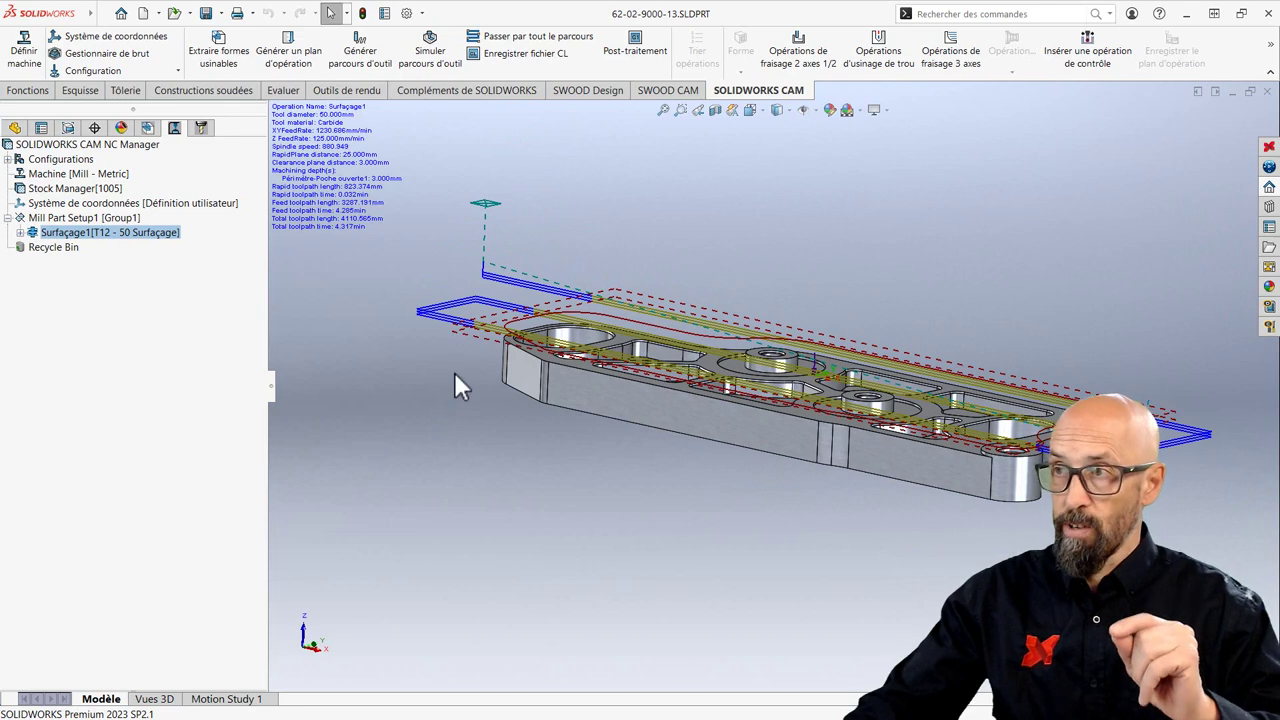
- Step through the Surfaçage1 toolpath to its end with tool vectors displayed
right_click(116, 241)
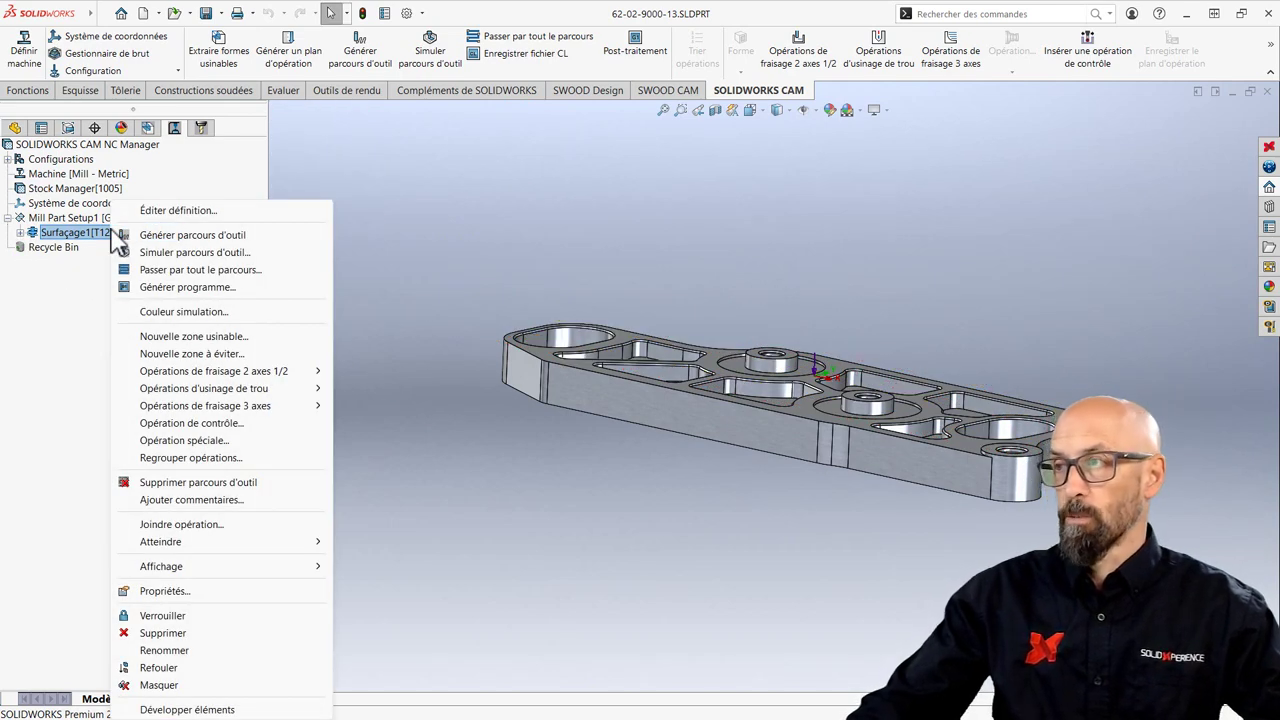
left_click(183, 270)
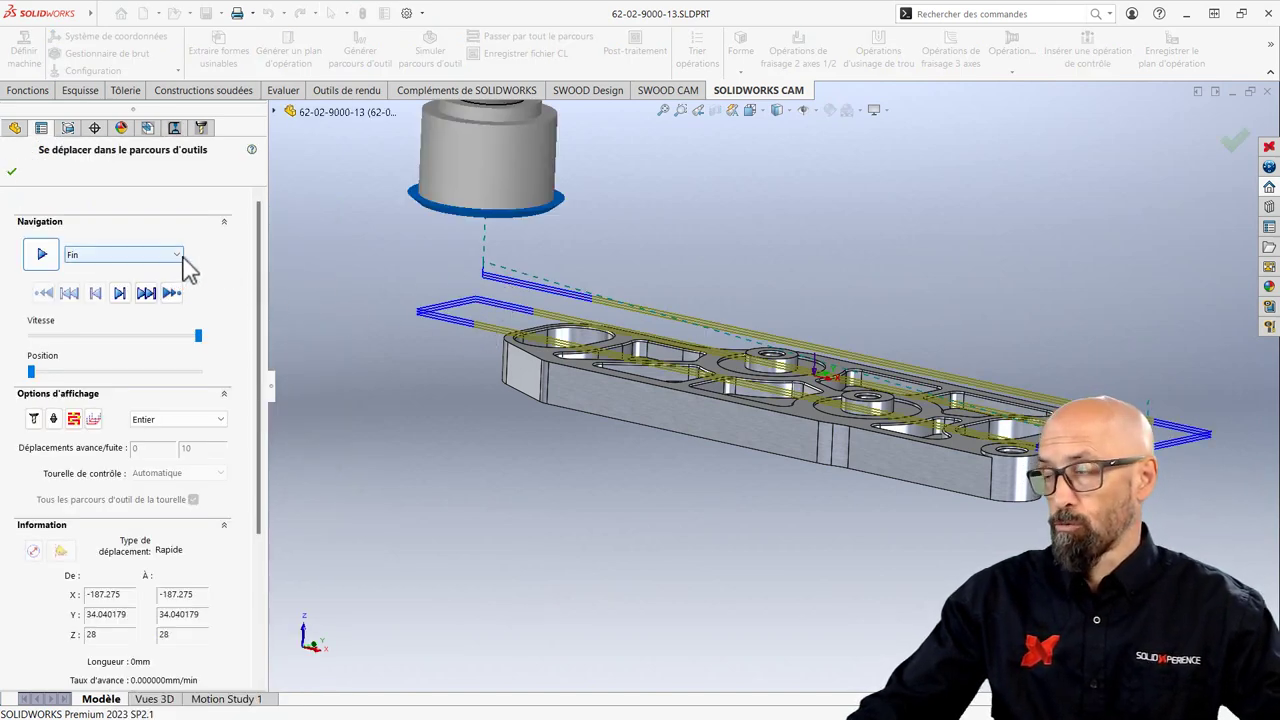
left_click(42, 255)
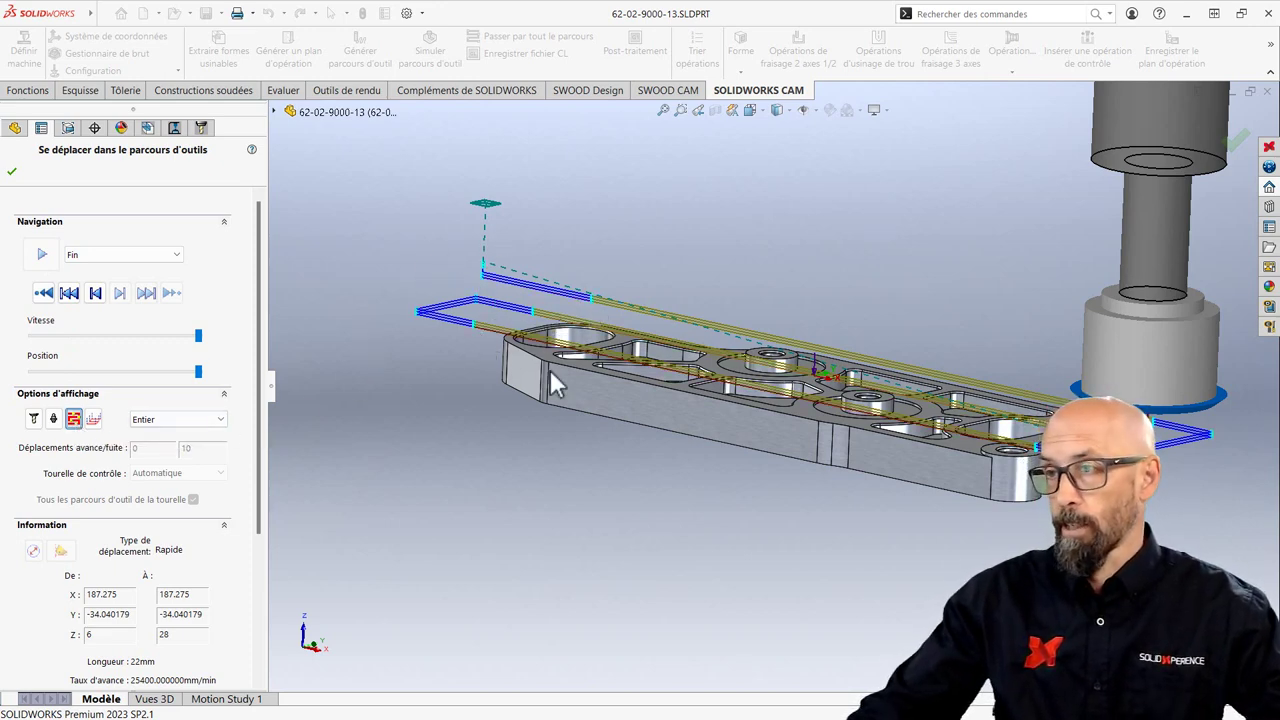
left_click(94, 420)
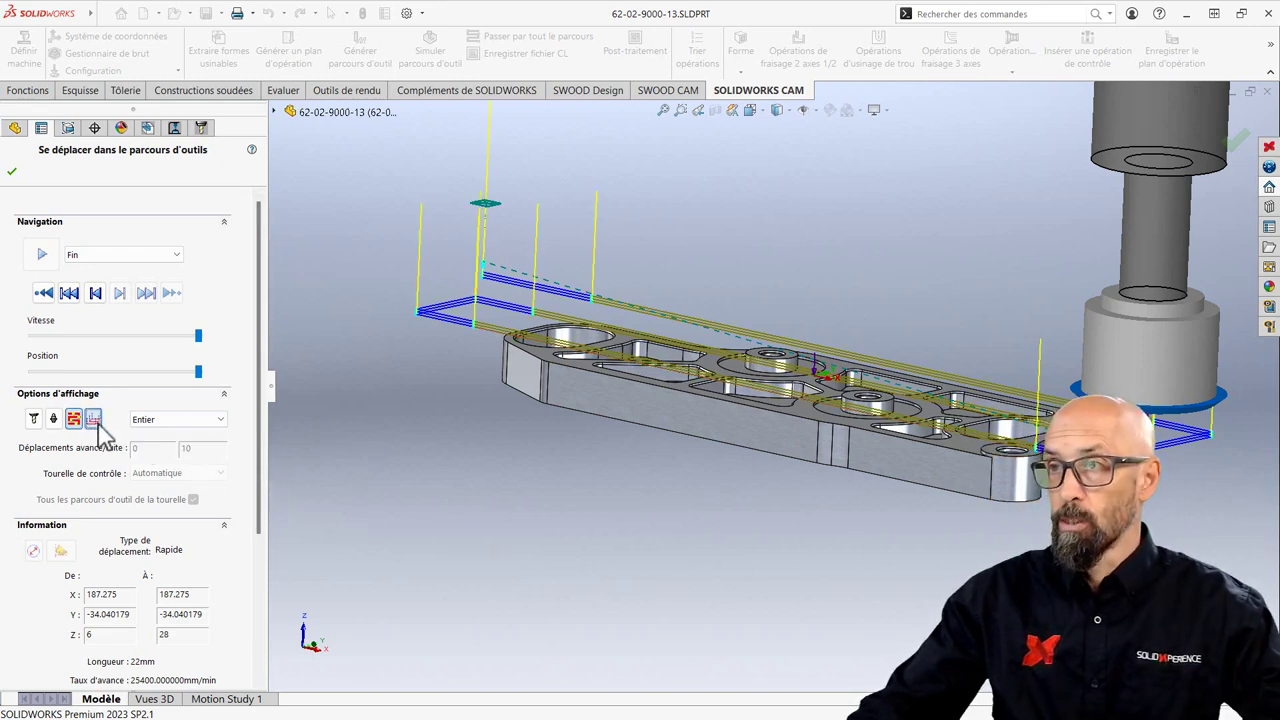
- Run the Surfaçage1 material-removal simulation several times, including a stock-only view, then close it
left_click(13, 174)
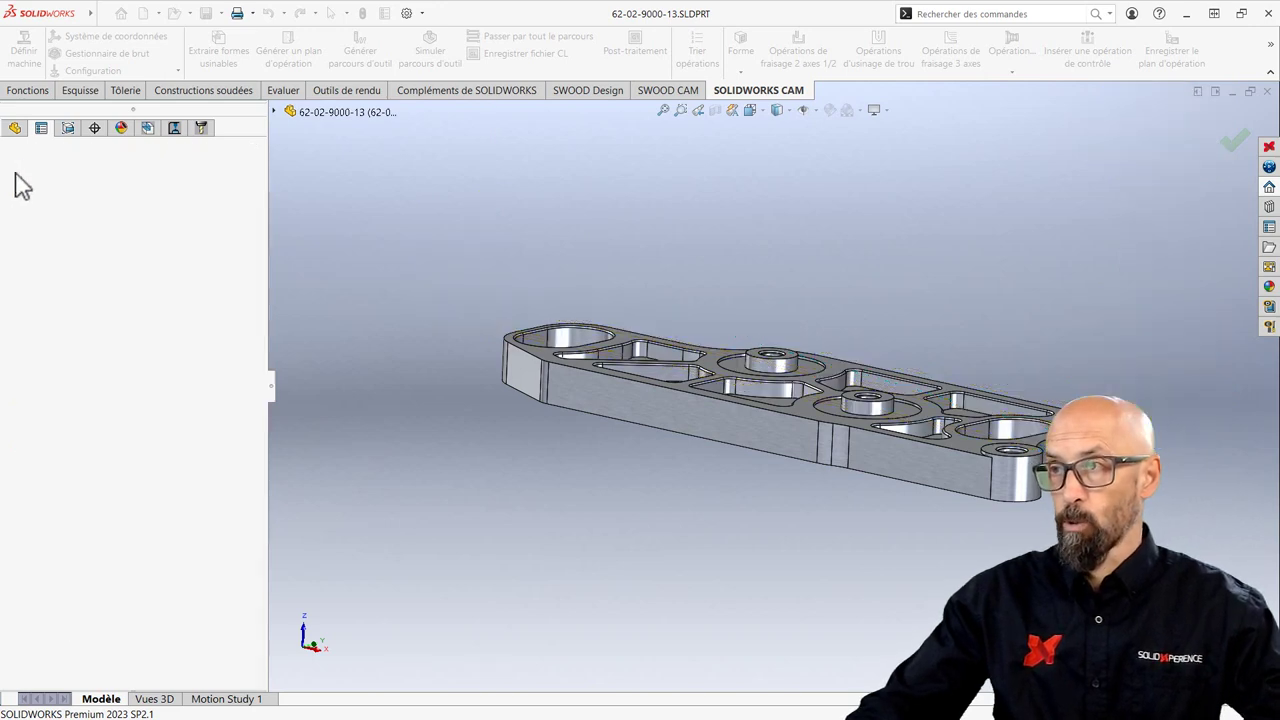
right_click(132, 236)
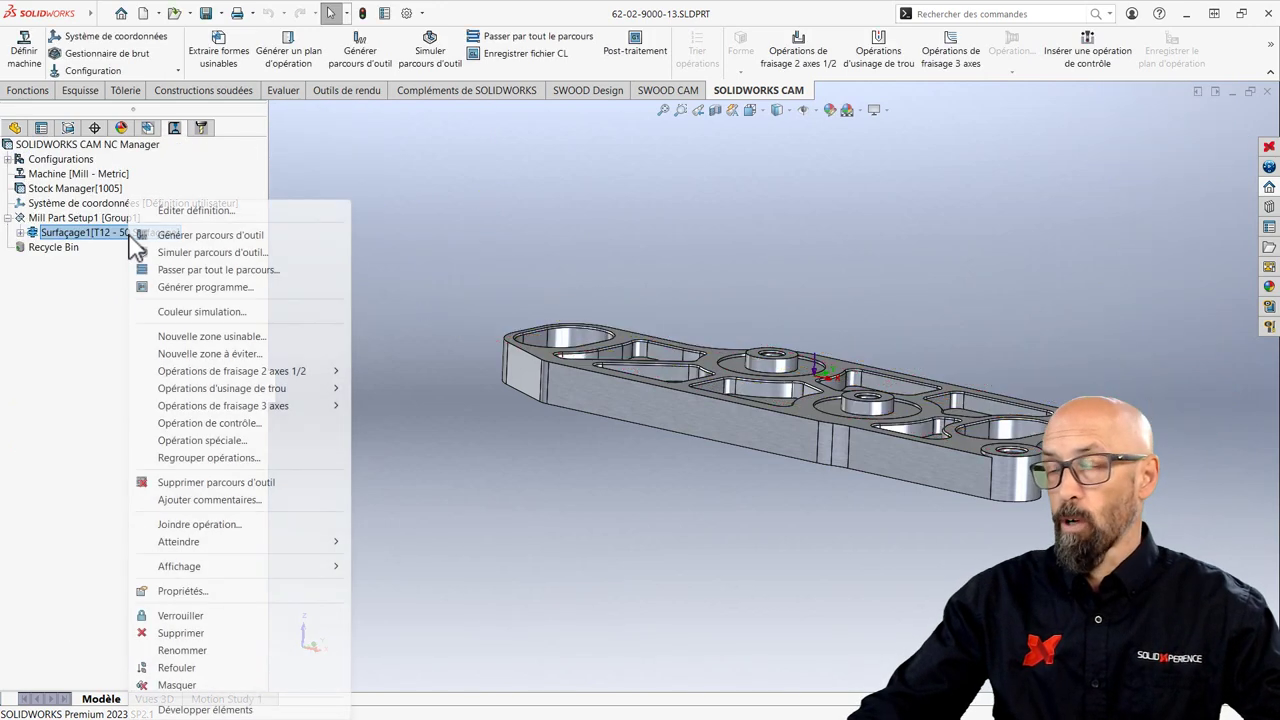
left_click(170, 255)
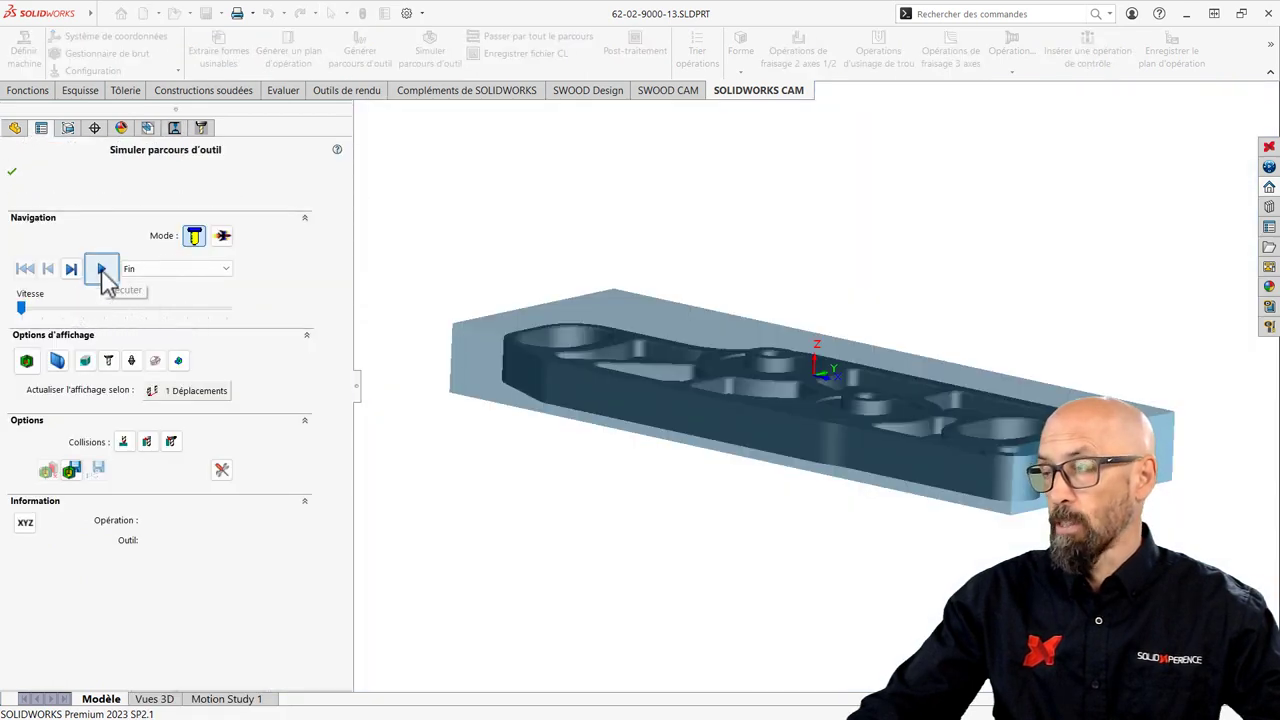
left_click(102, 270)
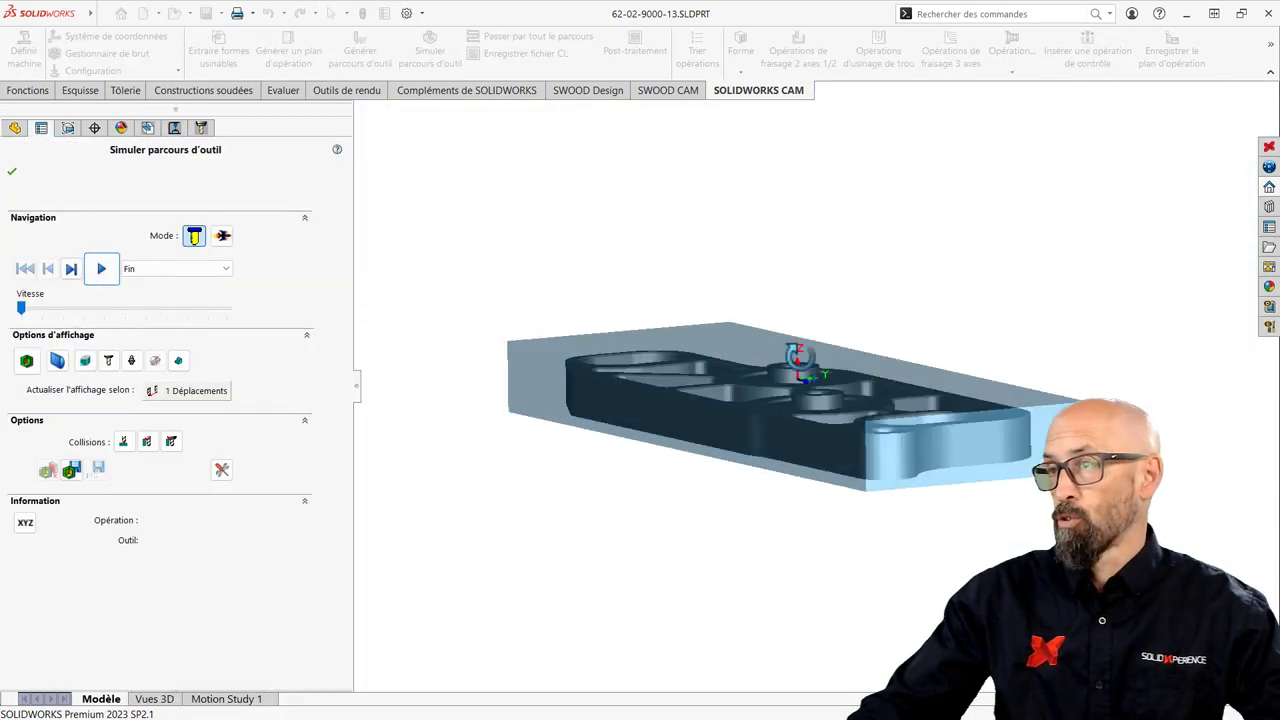
middle_click_drag(795, 356, 802, 395)
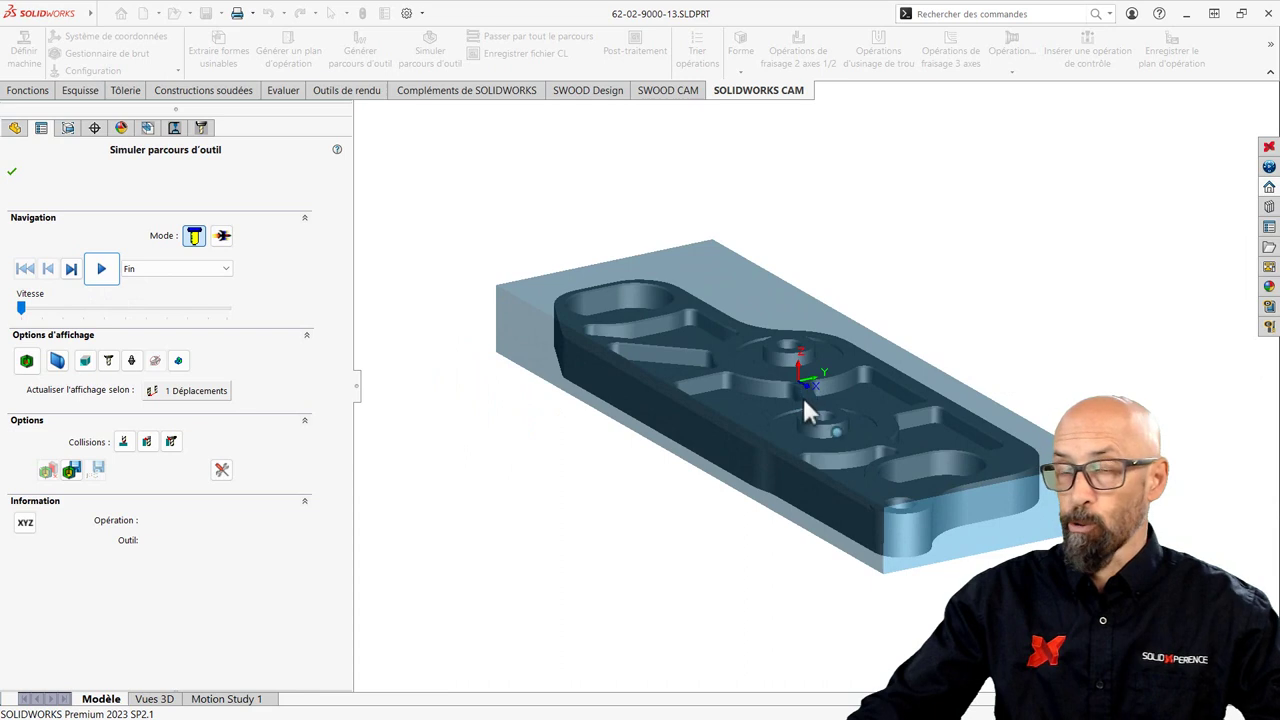
left_click(101, 270)
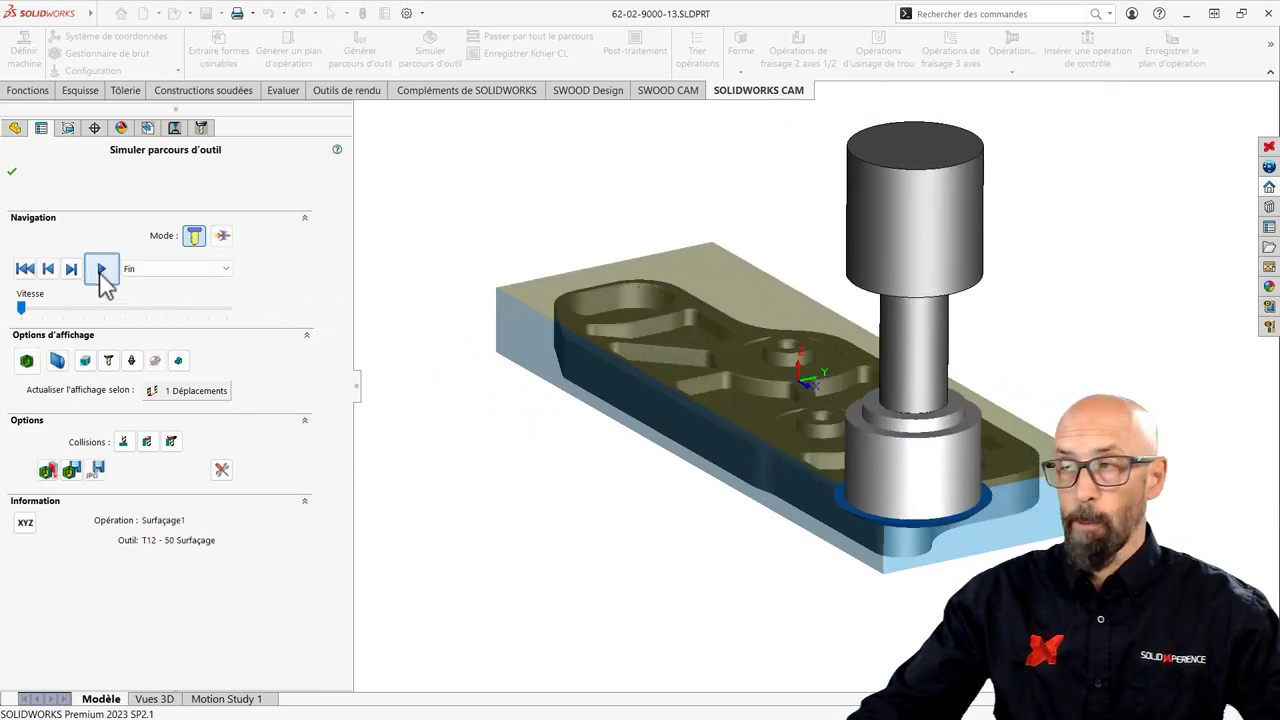
left_click(24, 364)
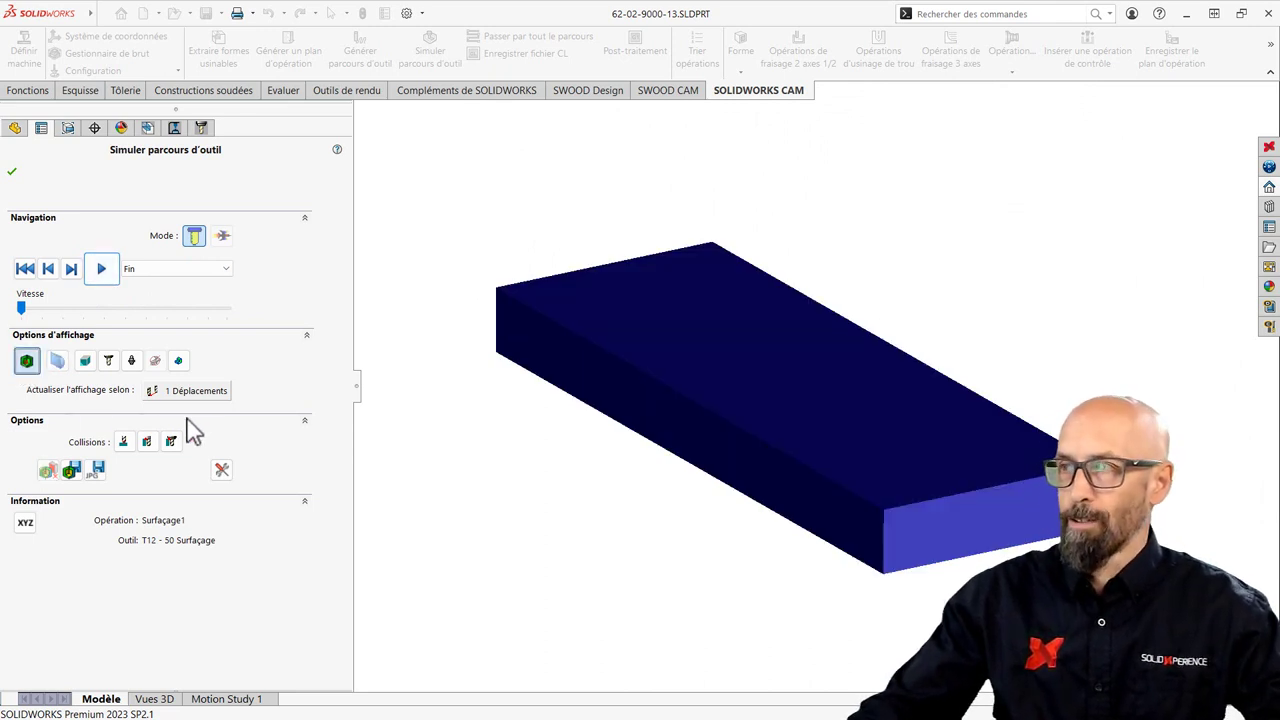
left_click(102, 270)
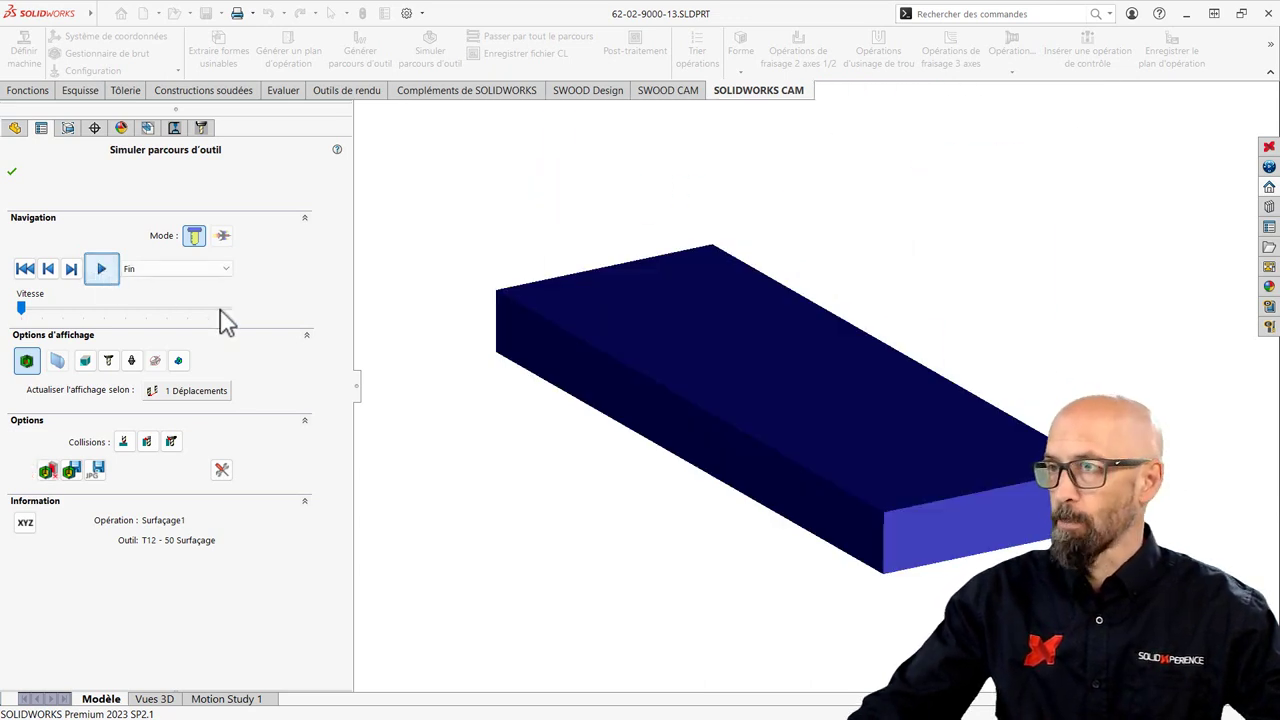
left_click(102, 270)
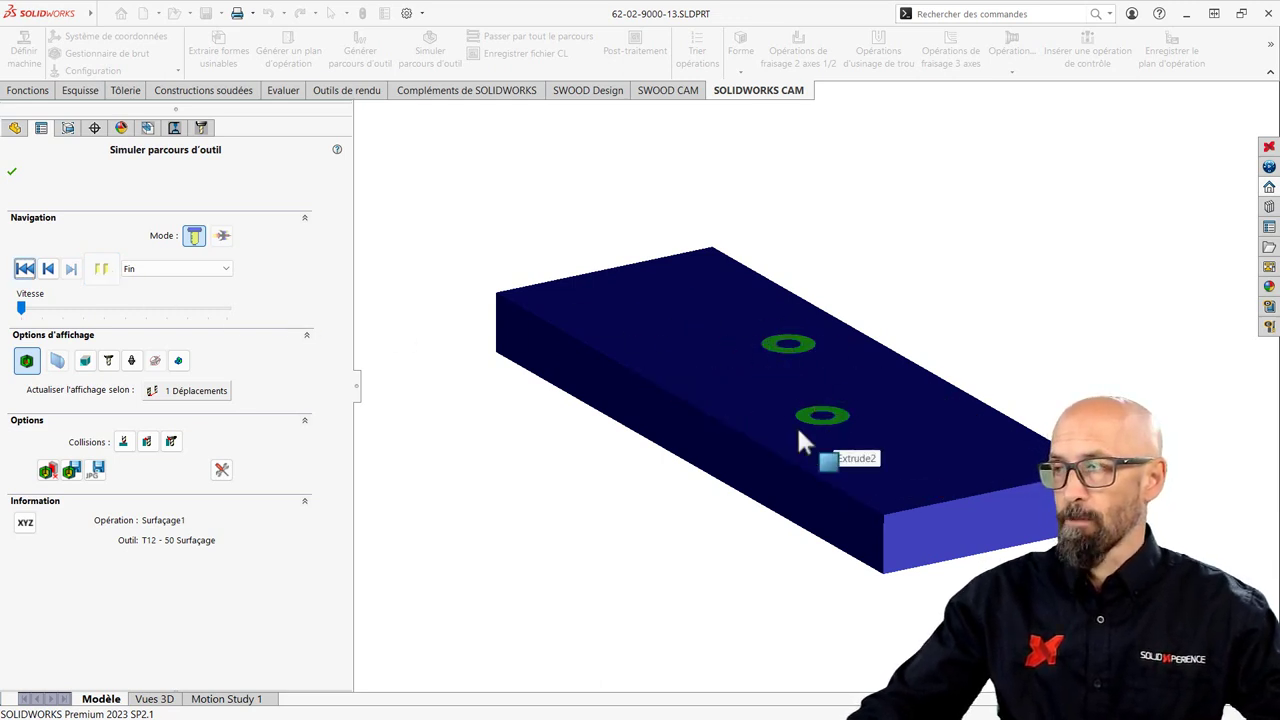
left_click(12, 174)
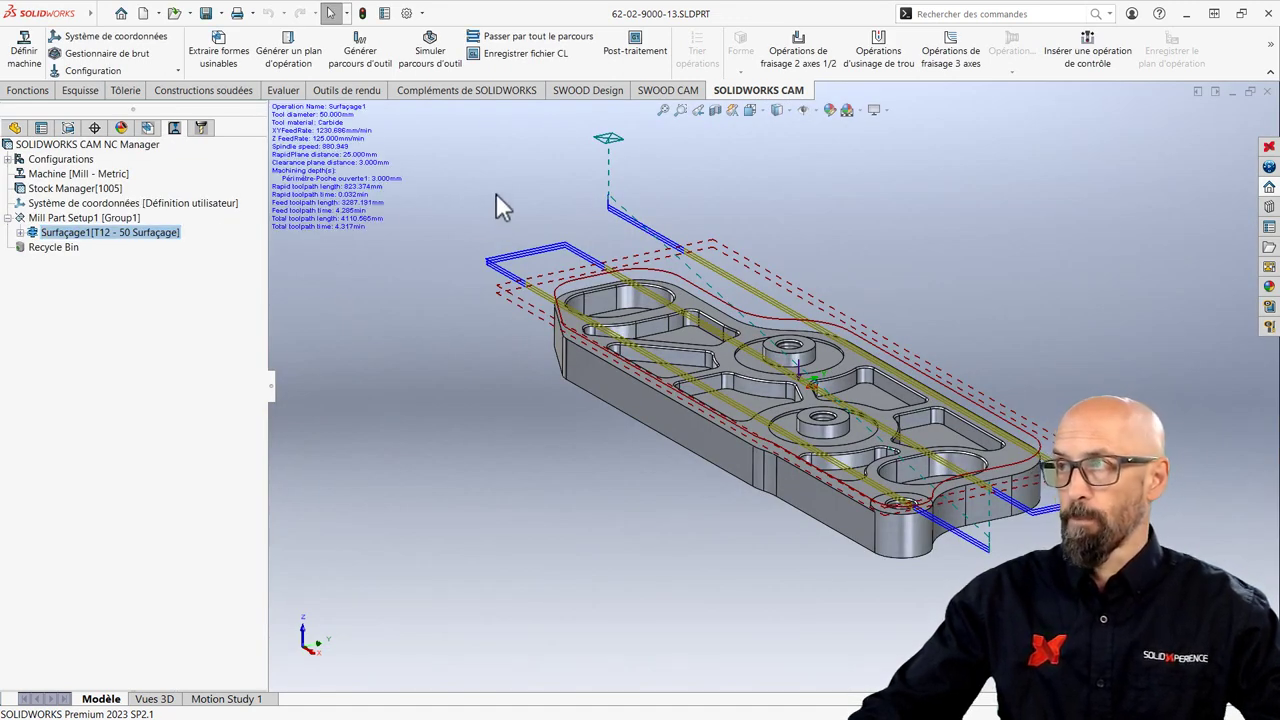
- Post-process the toolpath, saving the program as 62-02-9000-13.txt on the desktop
left_click(636, 52)
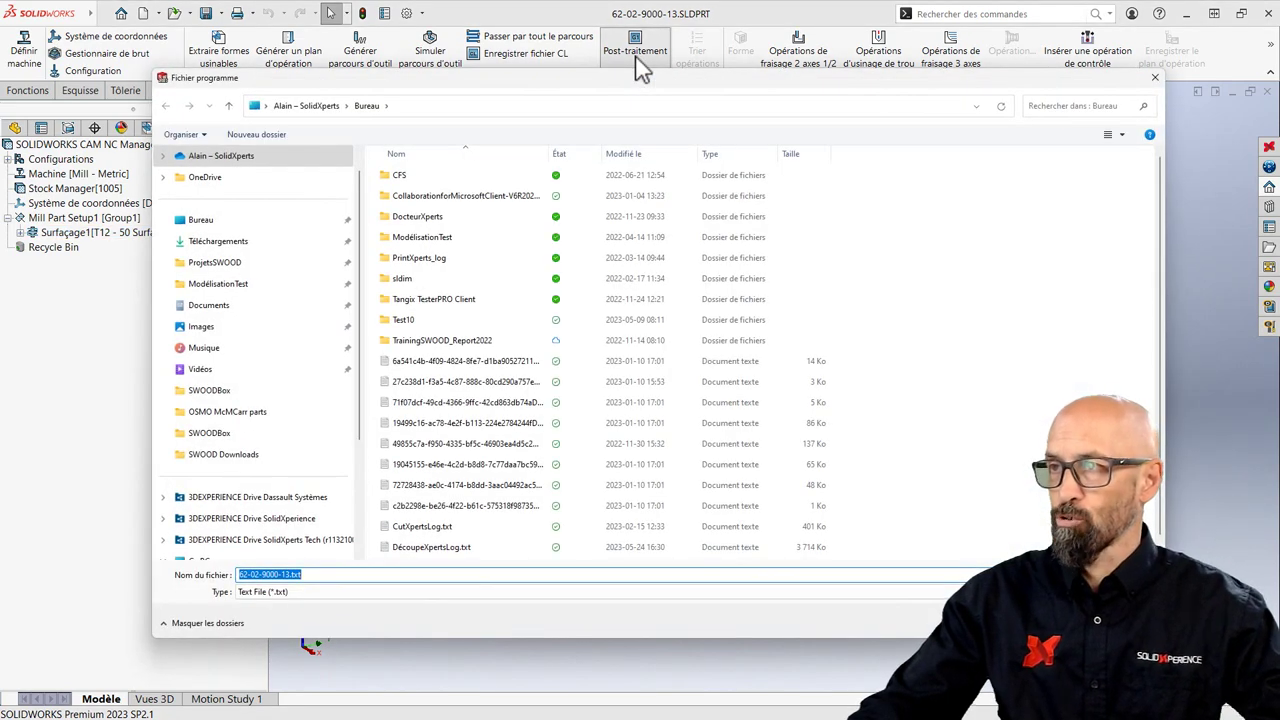
left_click(228, 222)
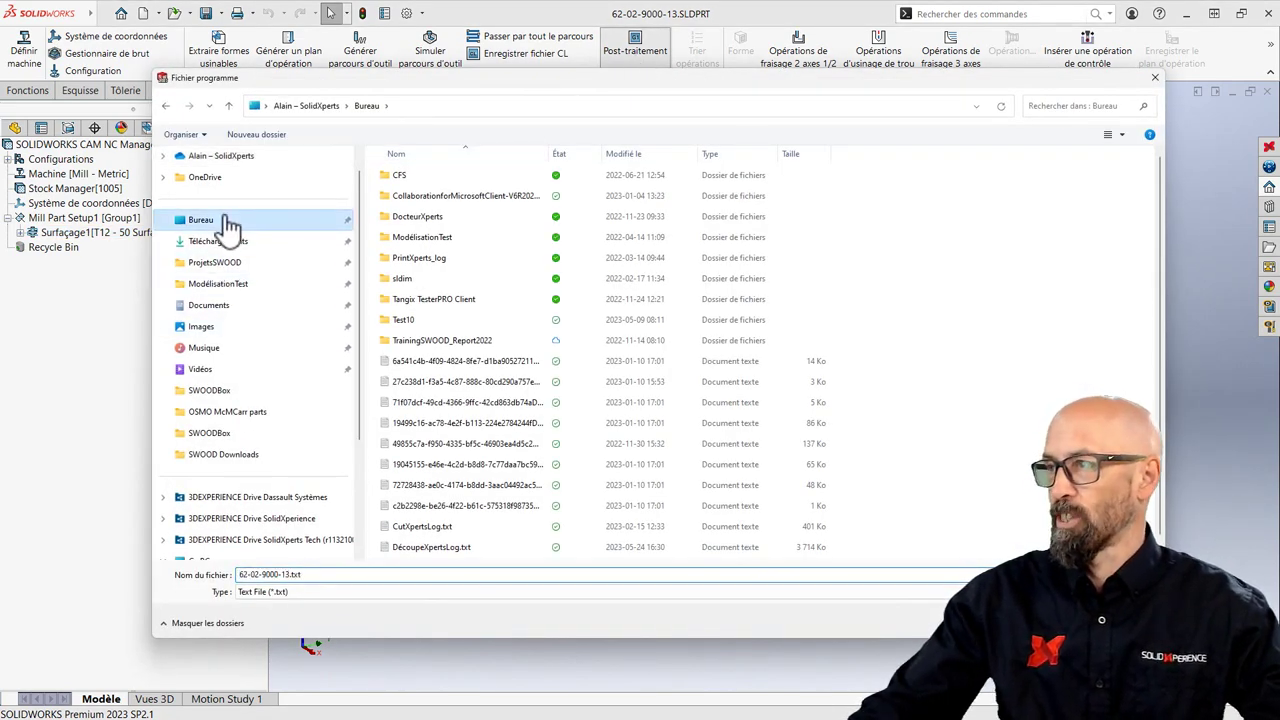
left_click(1010, 623)
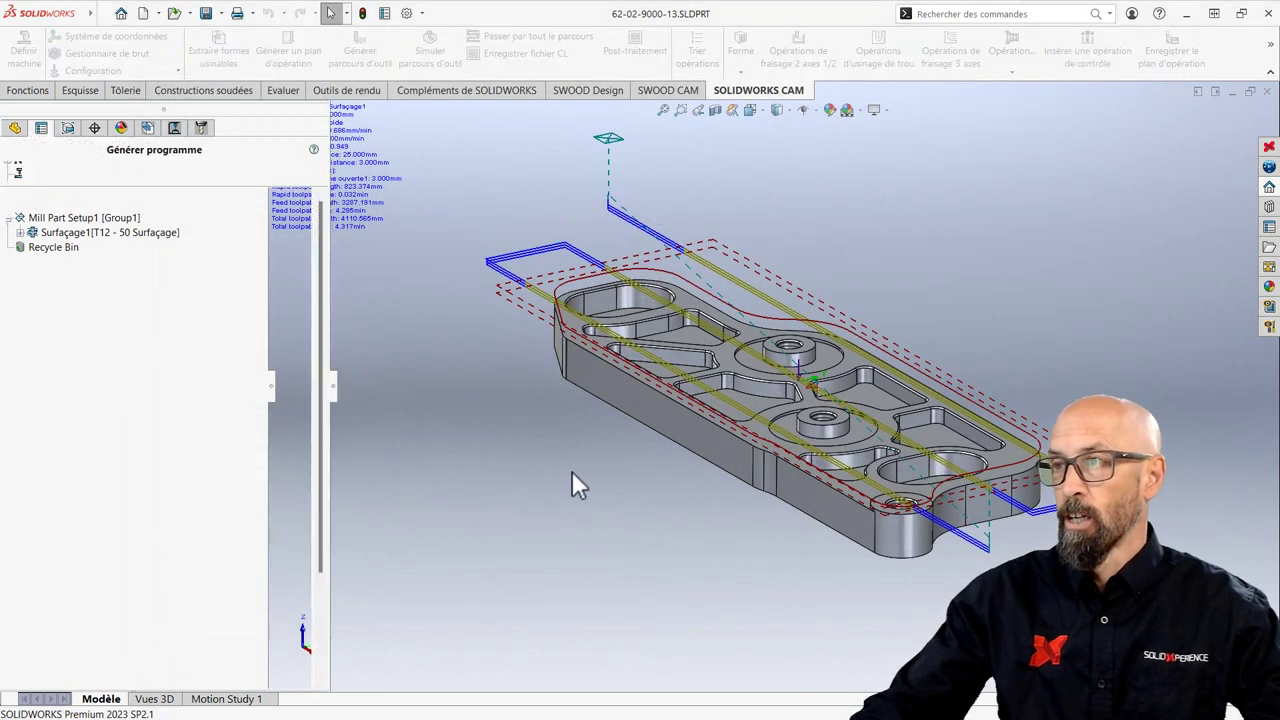
- Generate the G-code with the option to open it in the NC editor enabled
left_click(122, 262)
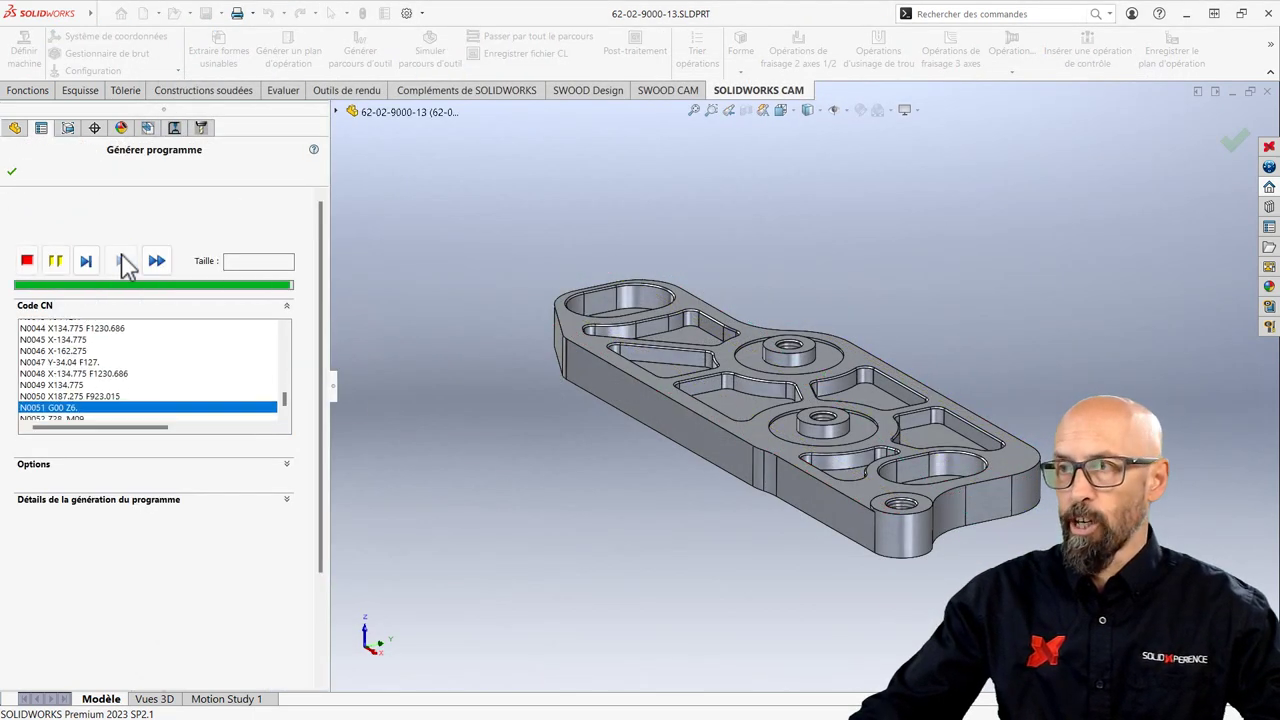
left_click(284, 466)
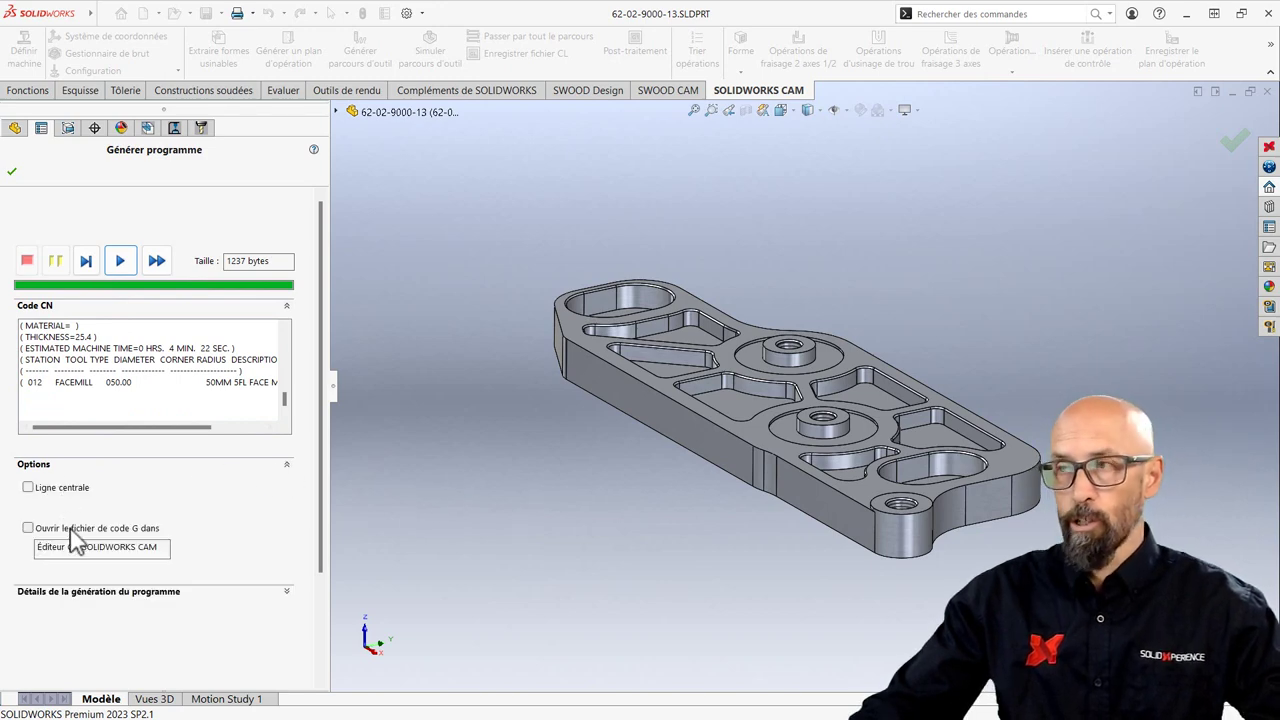
left_click(120, 264)
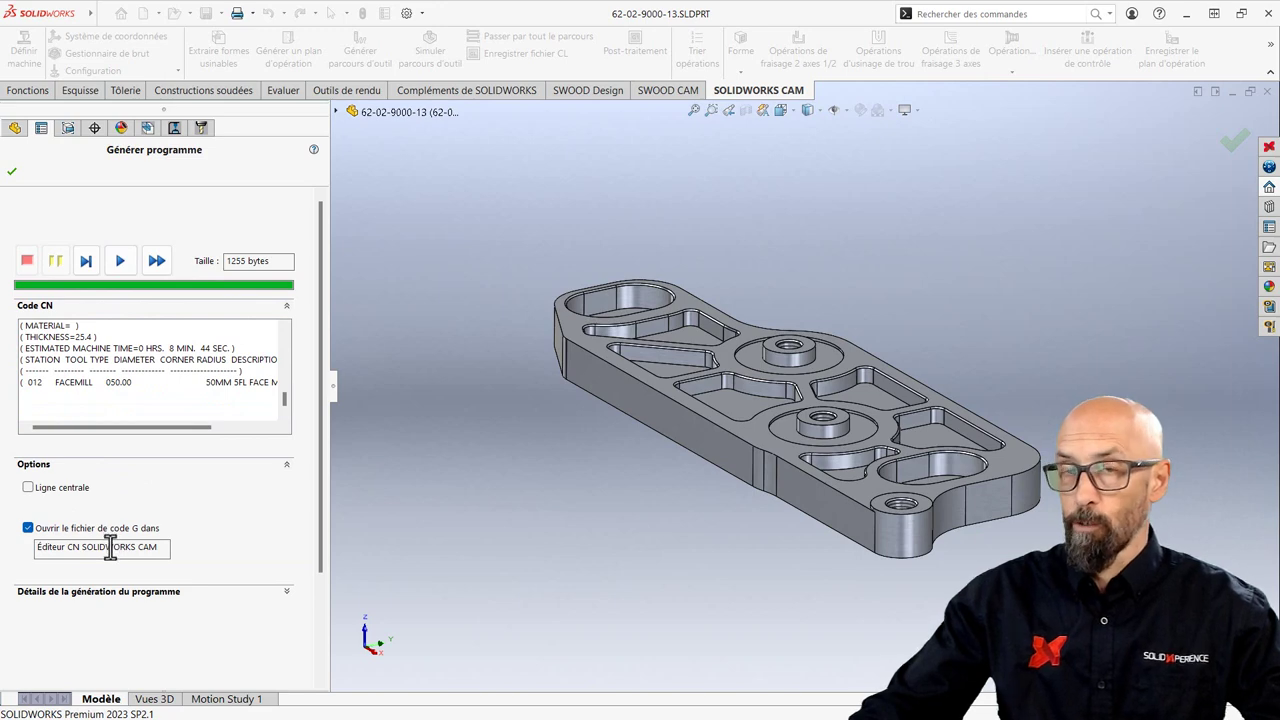
scroll(110, 547, "down", 3)
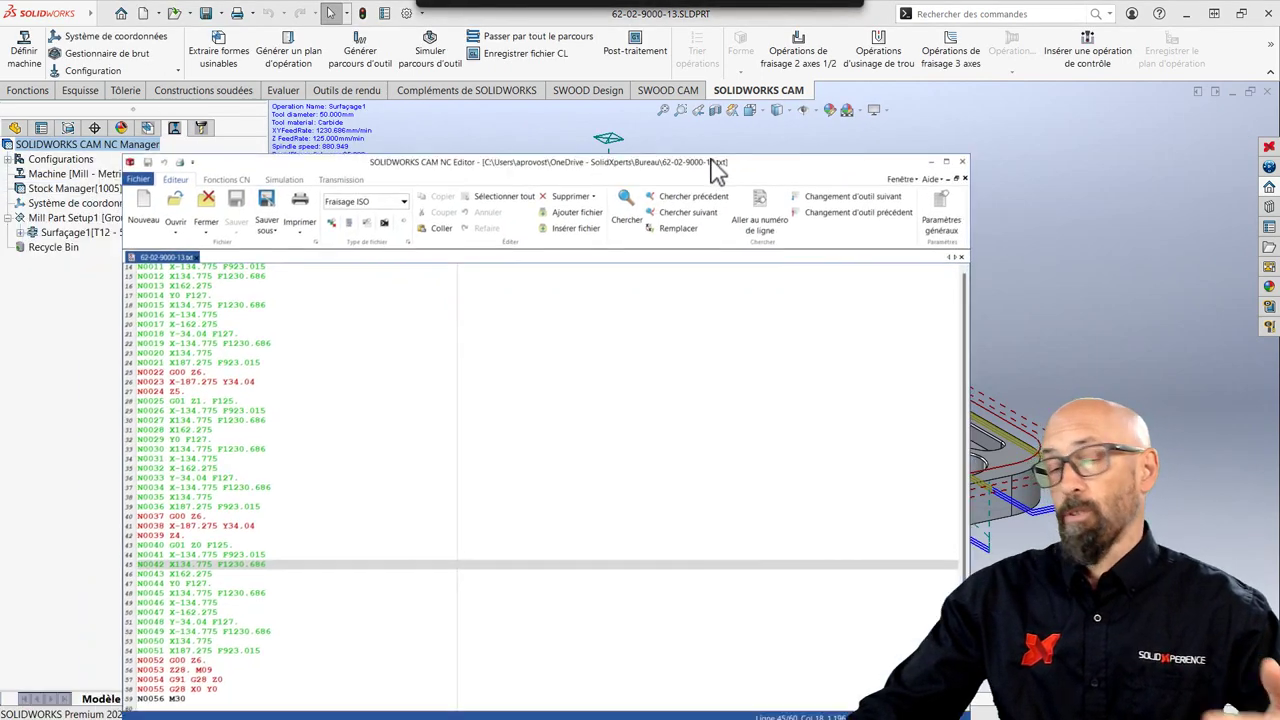
scroll(418, 202, "down", 1)
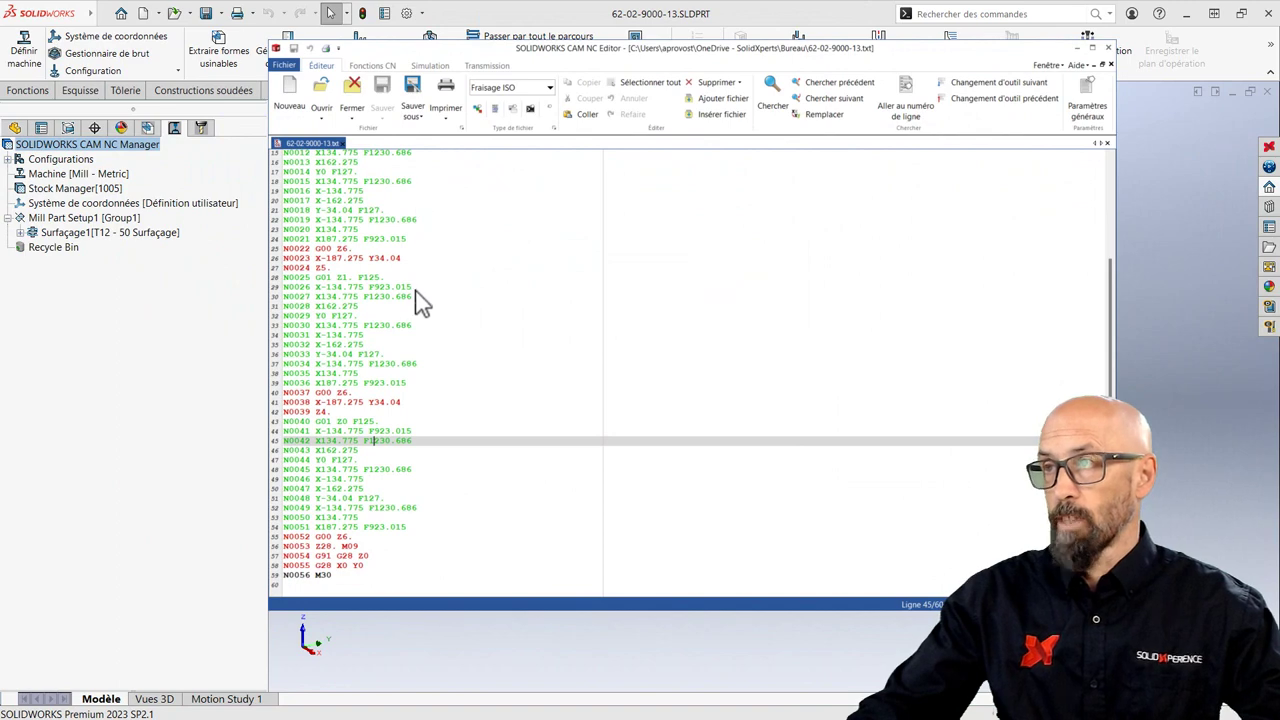
scroll(418, 437, "up", 5)
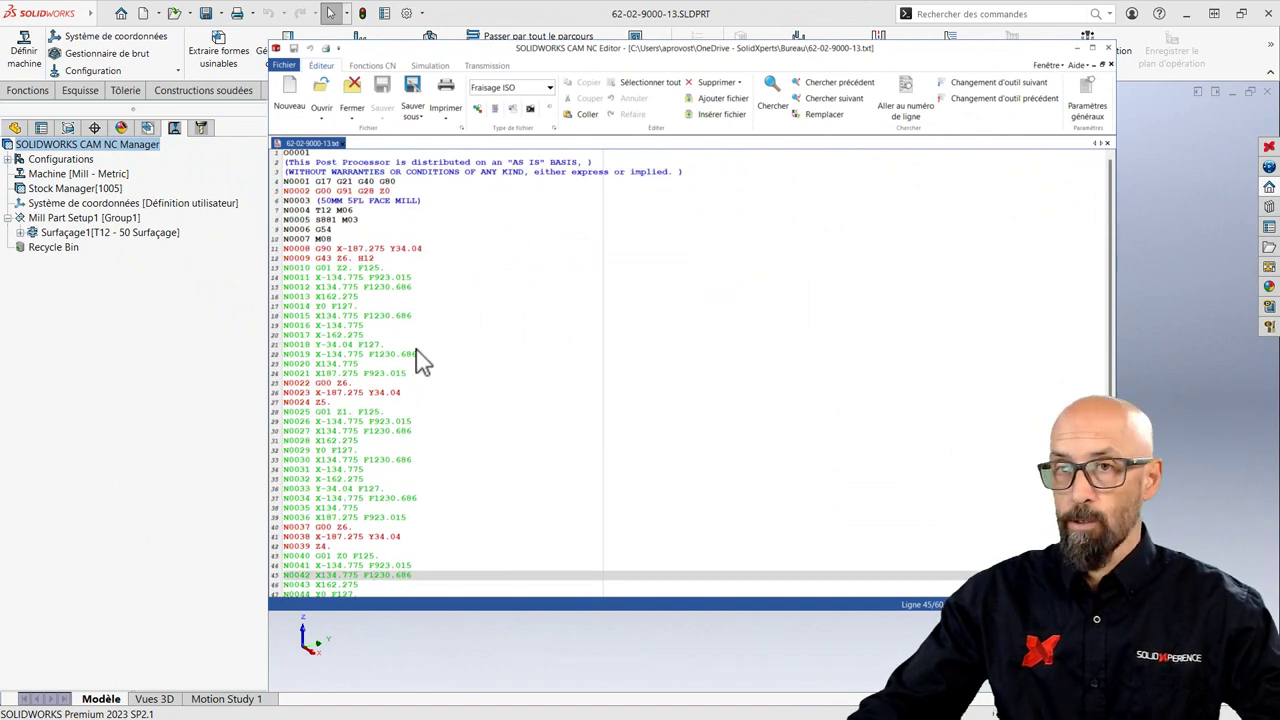